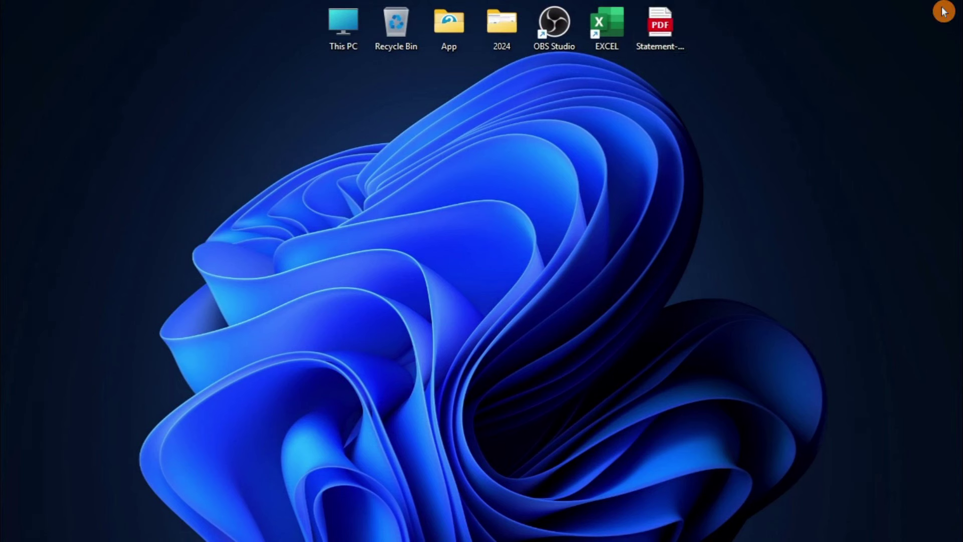
Open the Statement PDF in Edge, read through all five pages of transactions, then close it
{"action": "double_click", "coordinate": [665, 27]}
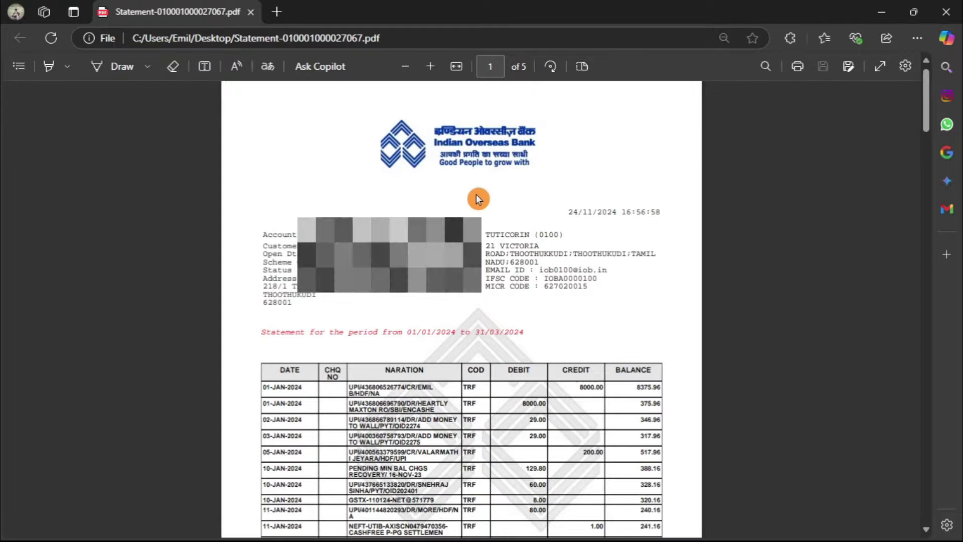
{"action": "scroll", "coordinate": [477, 197], "scroll_direction": "down", "scroll_amount": 10}
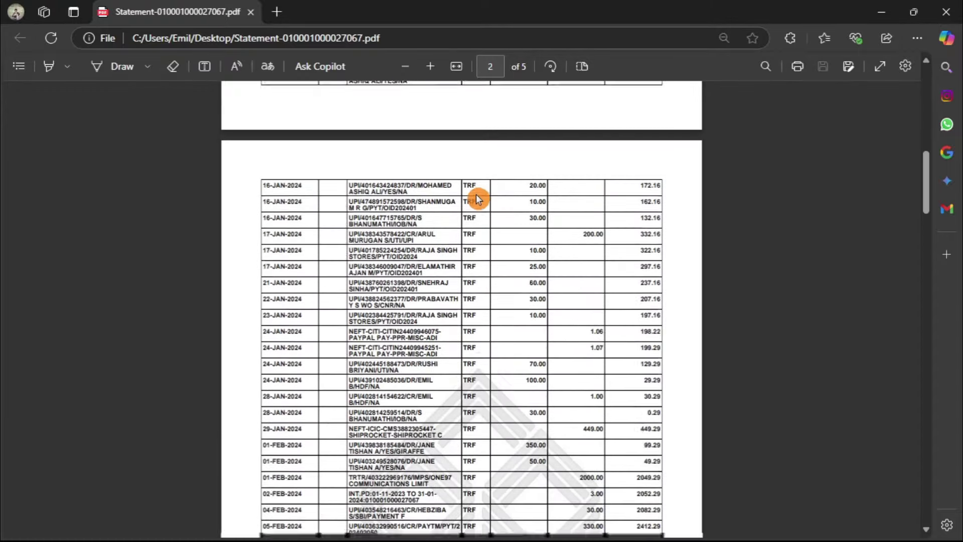
{"action": "scroll", "coordinate": [476, 199], "scroll_direction": "down", "scroll_amount": 10}
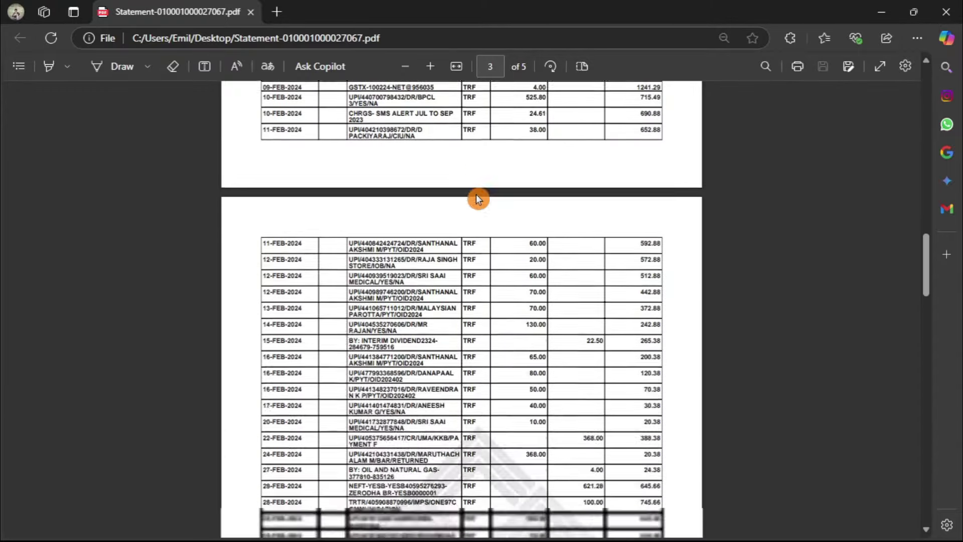
{"action": "scroll", "coordinate": [477, 199], "scroll_direction": "down", "scroll_amount": 10}
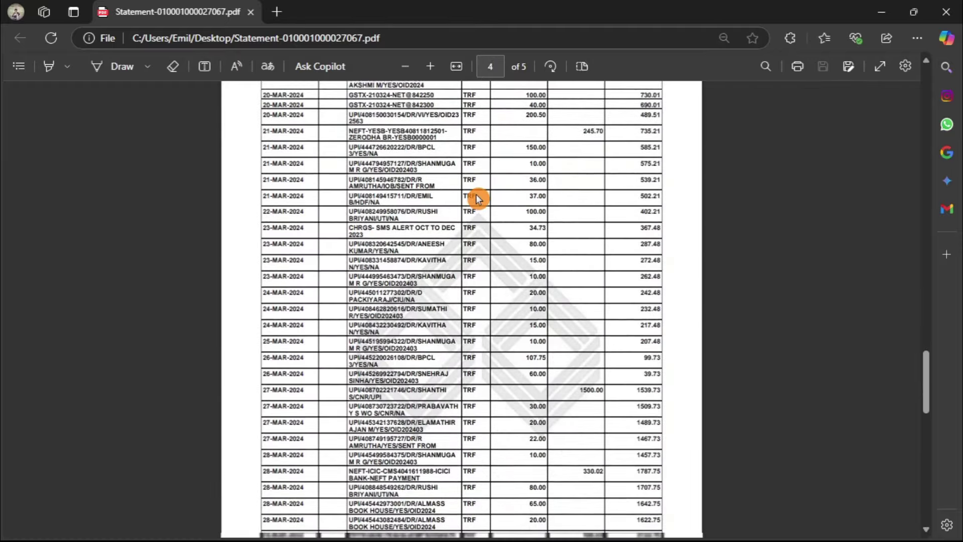
{"action": "scroll", "coordinate": [477, 198], "scroll_direction": "down", "scroll_amount": 10}
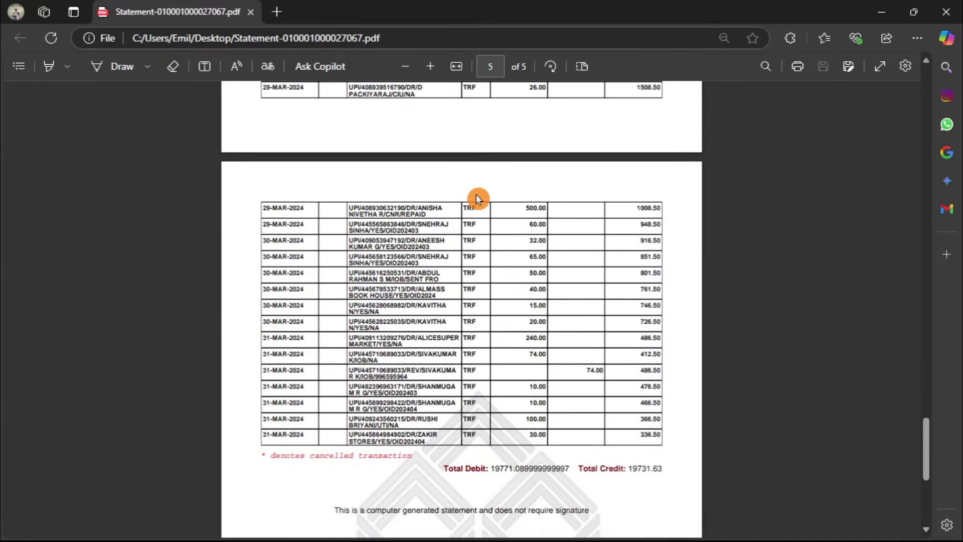
{"action": "scroll", "coordinate": [476, 199], "scroll_direction": "down", "scroll_amount": 5}
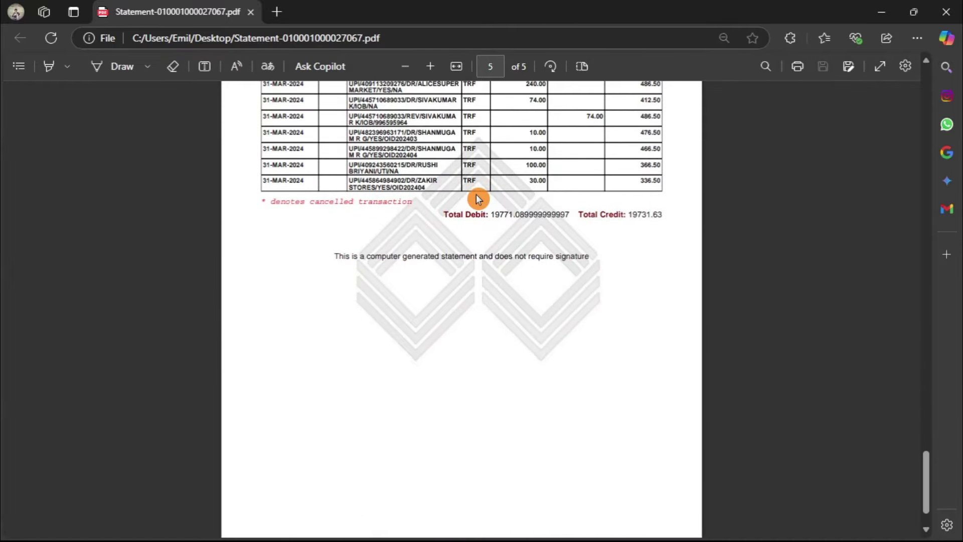
{"action": "left_click", "coordinate": [946, 11]}
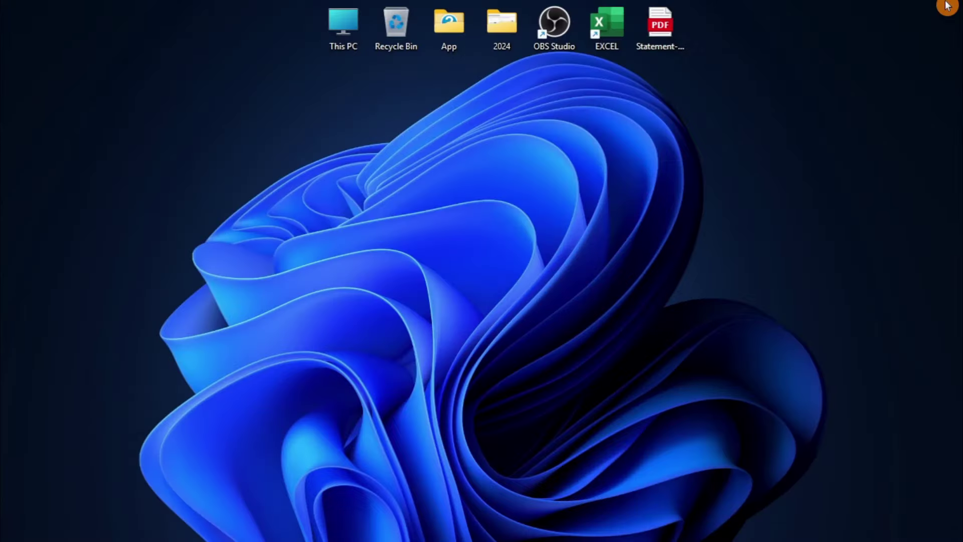
Launch Excel with a blank workbook and bring up the Data tab's Get Data source list
{"action": "double_click", "coordinate": [607, 25]}
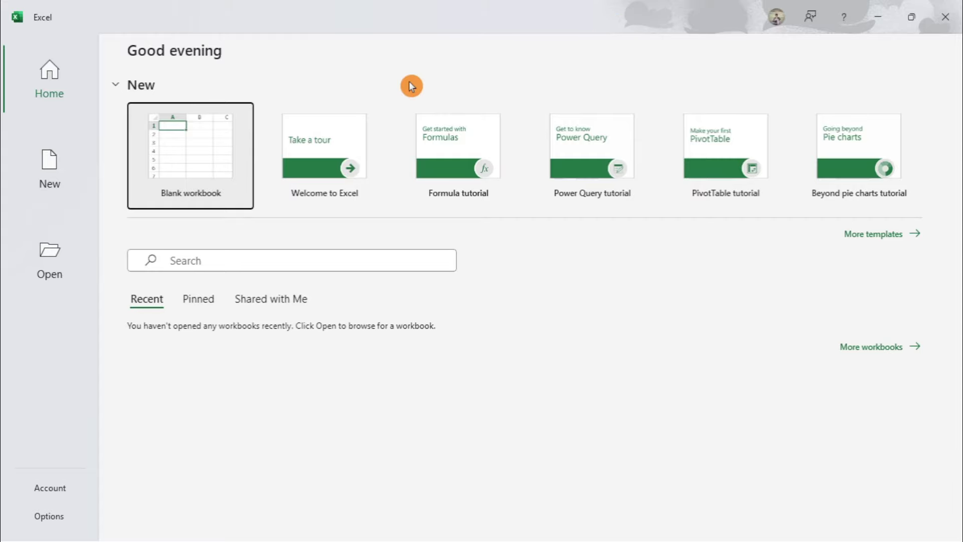
{"action": "left_click", "coordinate": [184, 145]}
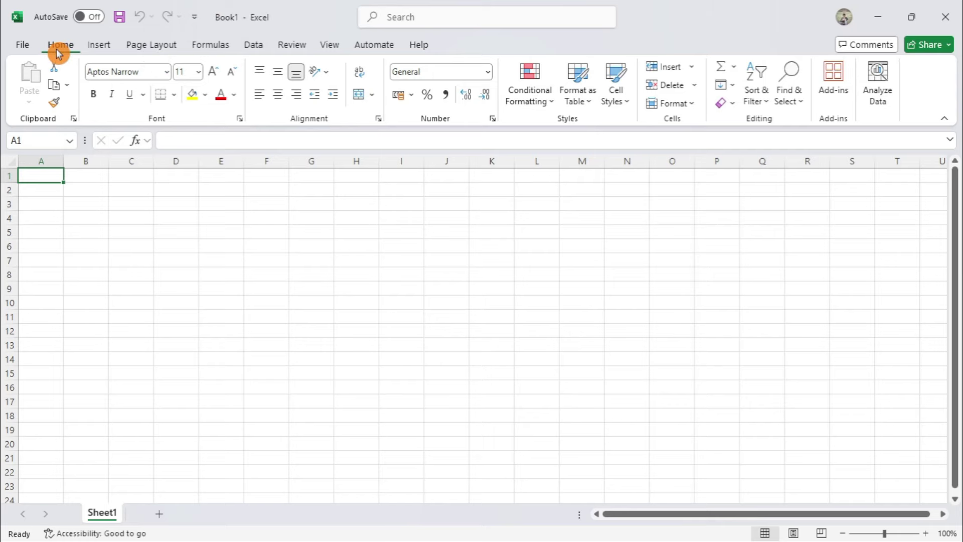
{"action": "left_click", "coordinate": [255, 45]}
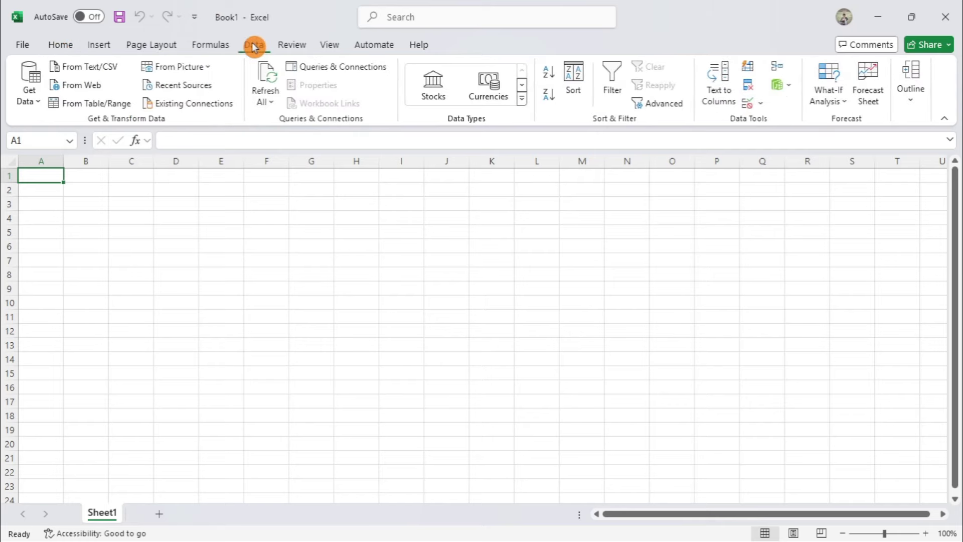
{"action": "left_click", "coordinate": [28, 100]}
Import the Statement PDF from the Desktop using Get Data > From File > From PDF
{"action": "mouse_move", "coordinate": [84, 132]}
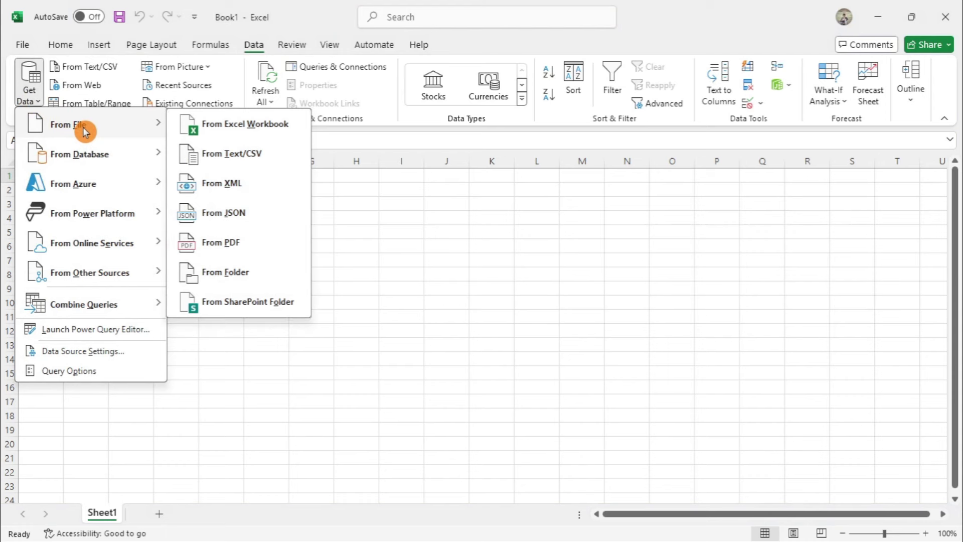
{"action": "left_click", "coordinate": [214, 245]}
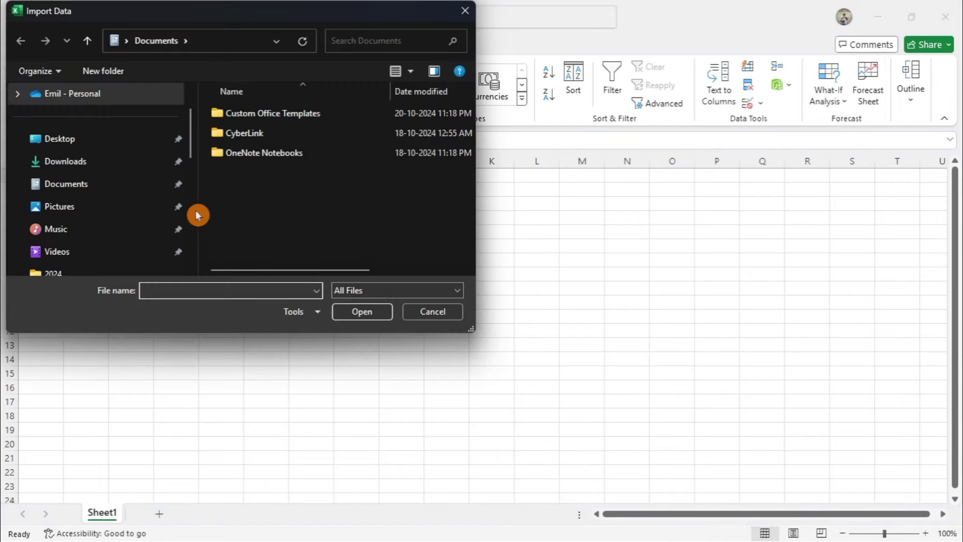
{"action": "left_click", "coordinate": [102, 137]}
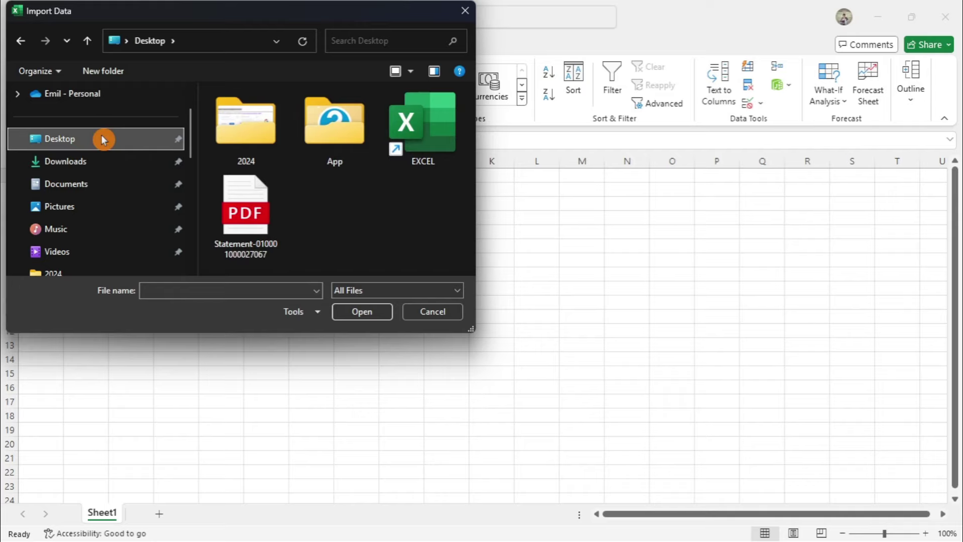
{"action": "left_click", "coordinate": [233, 193]}
{"action": "left_click", "coordinate": [354, 314]}
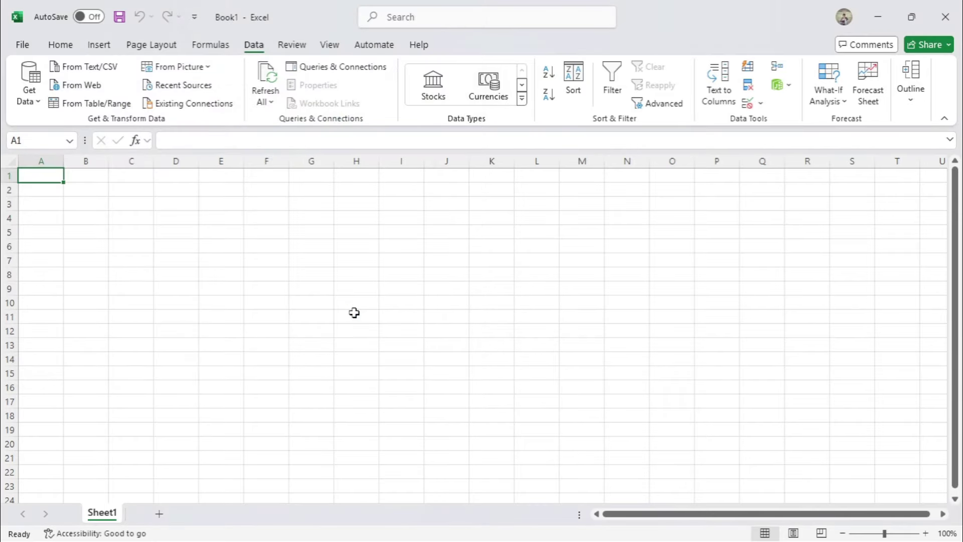
{"action": "left_click", "coordinate": [356, 317]}
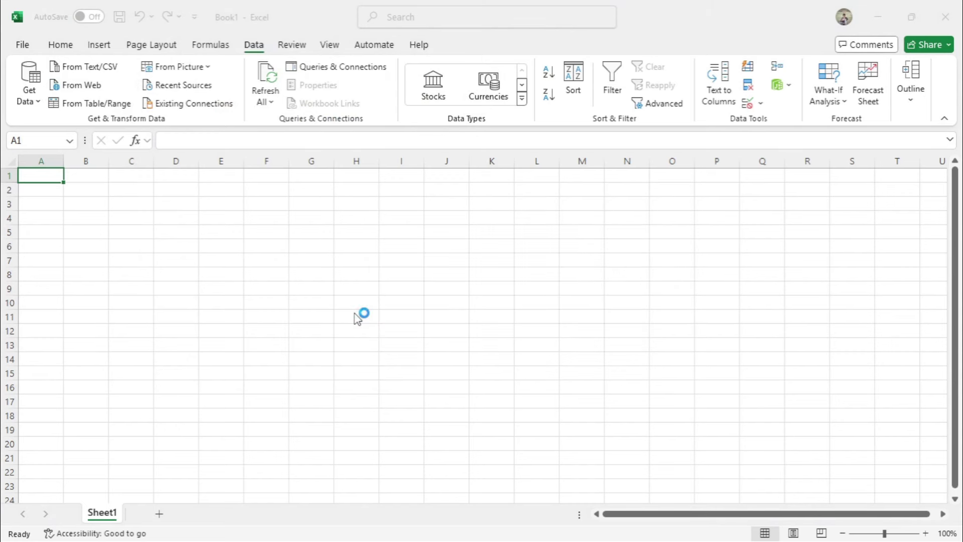
Preview Table001 and Table002 (the page 1 transactions) in the Navigator
{"action": "left_click", "coordinate": [356, 318]}
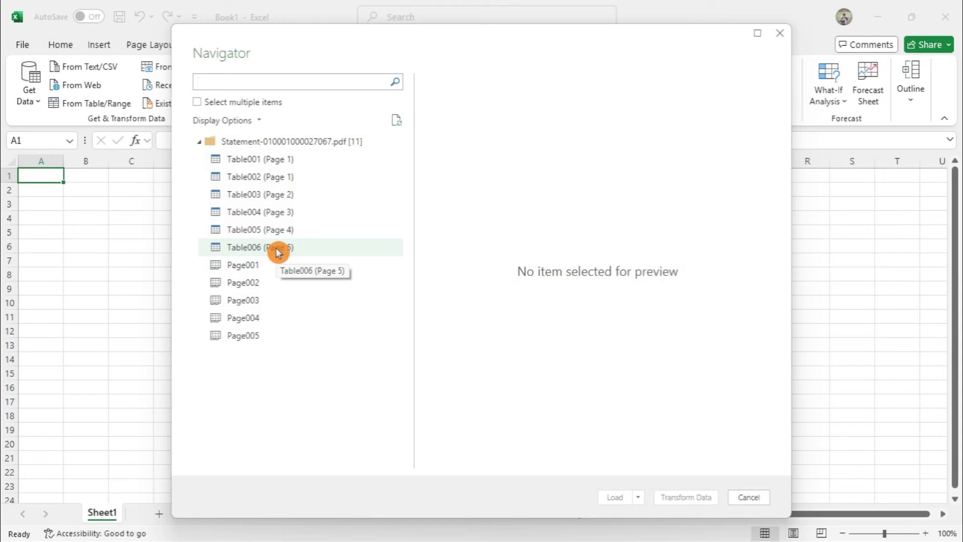
{"action": "left_click", "coordinate": [270, 157]}
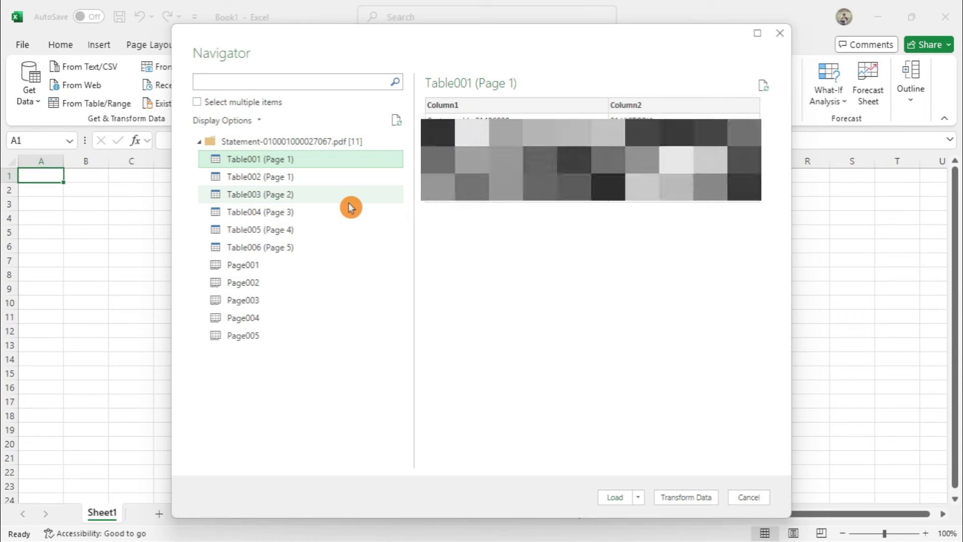
{"action": "left_click", "coordinate": [284, 178]}
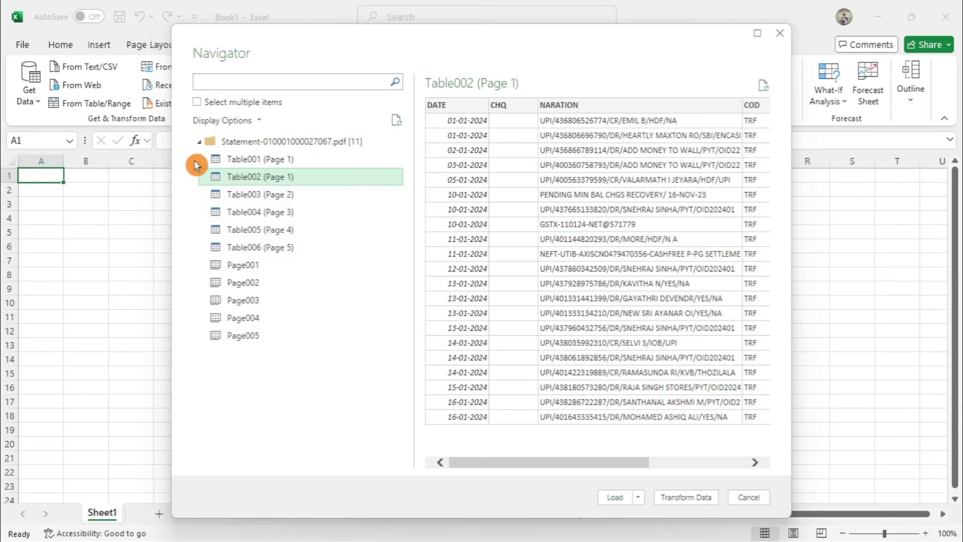
Select Table002 through Table006 (pages 1–5) together and open them in Power Query Editor
{"action": "left_click", "coordinate": [197, 102]}
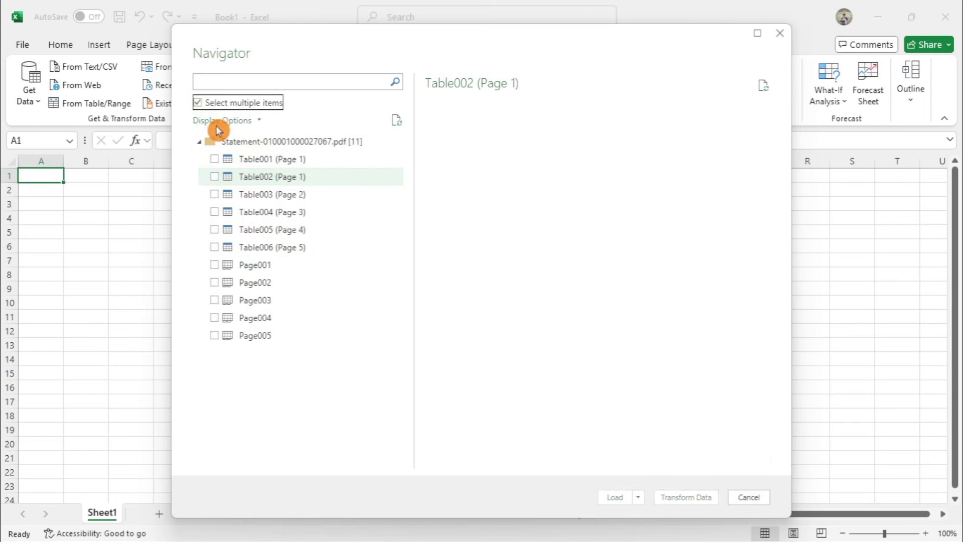
{"action": "left_click", "coordinate": [215, 177]}
{"action": "left_click", "coordinate": [215, 195]}
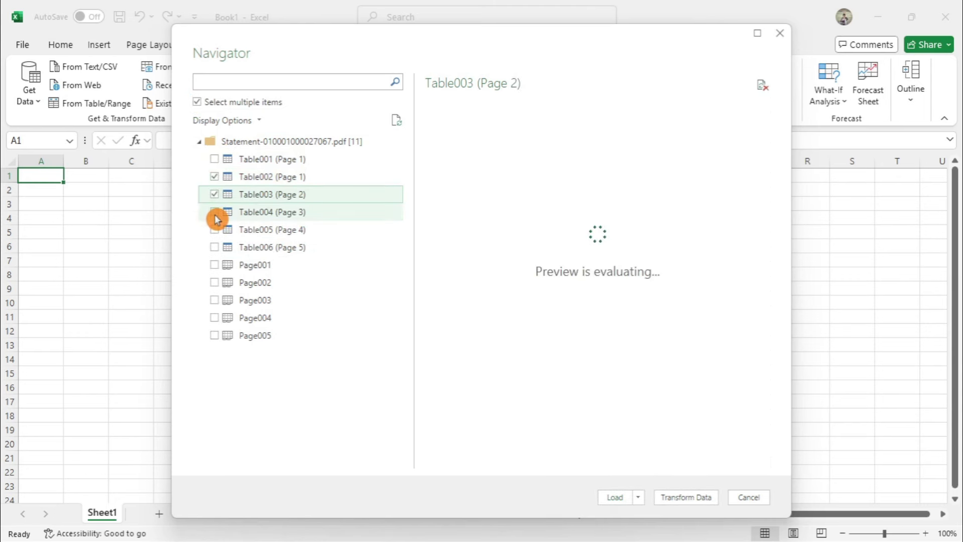
{"action": "left_click", "coordinate": [215, 214]}
{"action": "left_click", "coordinate": [215, 231]}
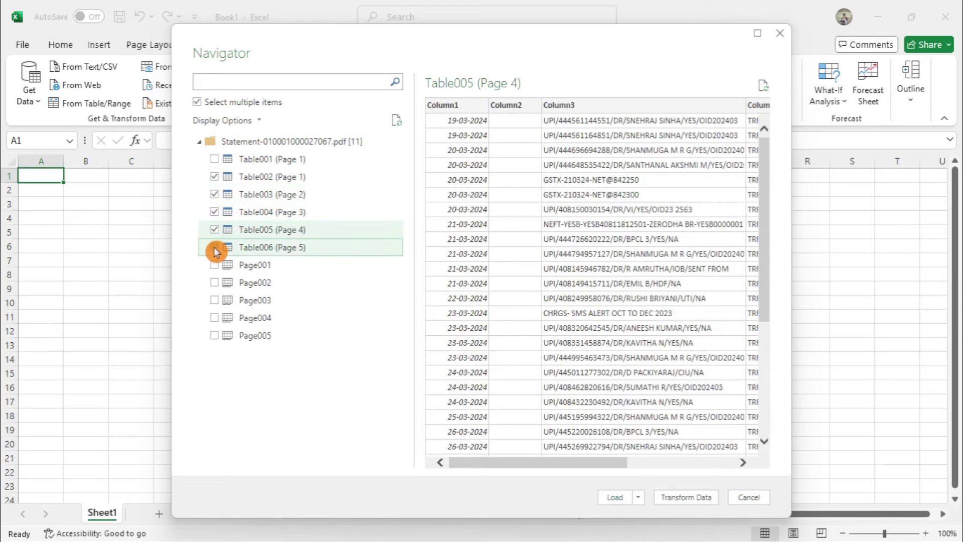
{"action": "left_click", "coordinate": [215, 248]}
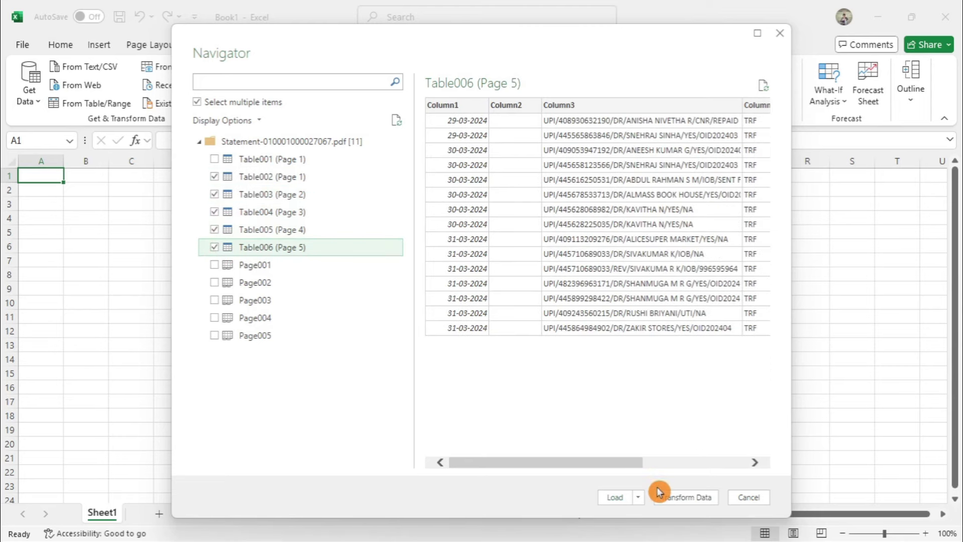
{"action": "left_click", "coordinate": [685, 498]}
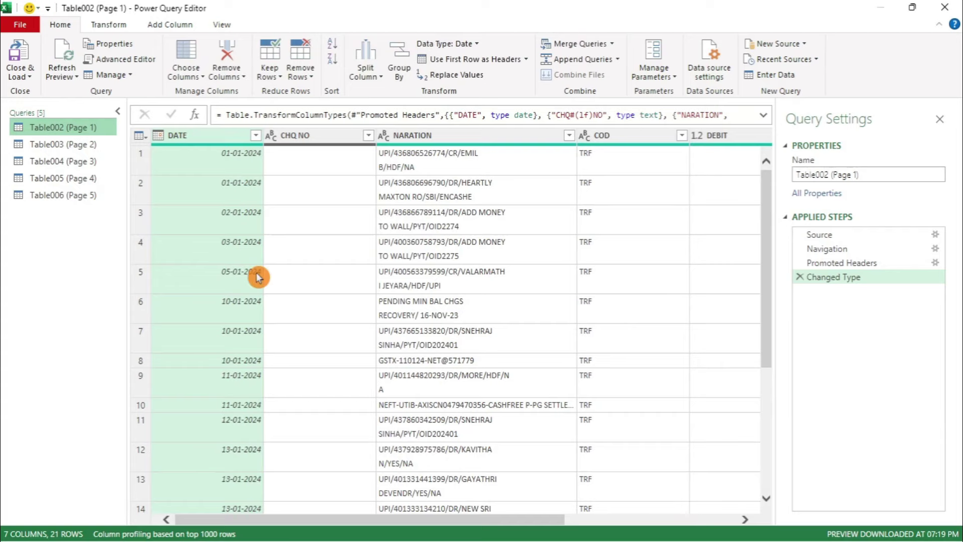
Compare the Table003 (Page 2) preview with Table002 (Page 1)
{"action": "left_click", "coordinate": [64, 144]}
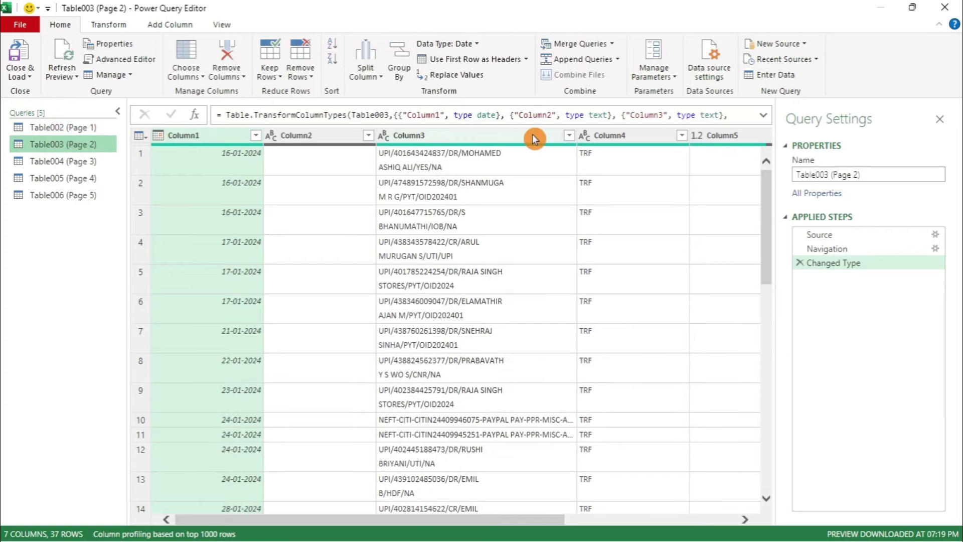
{"action": "left_click", "coordinate": [62, 129]}
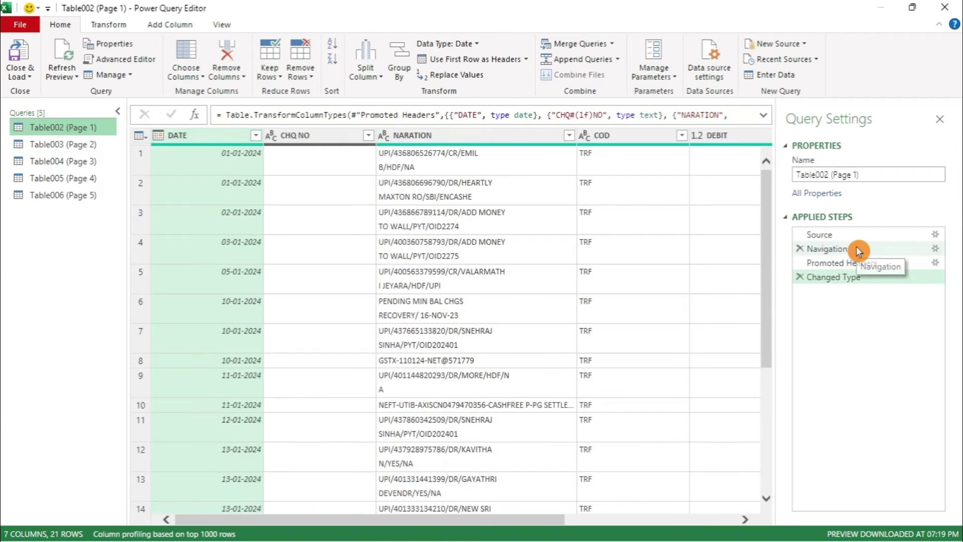
Delete Changed Type and Promoted Headers from Table002, and Changed Type from Table003–Table006
{"action": "left_click", "coordinate": [801, 279]}
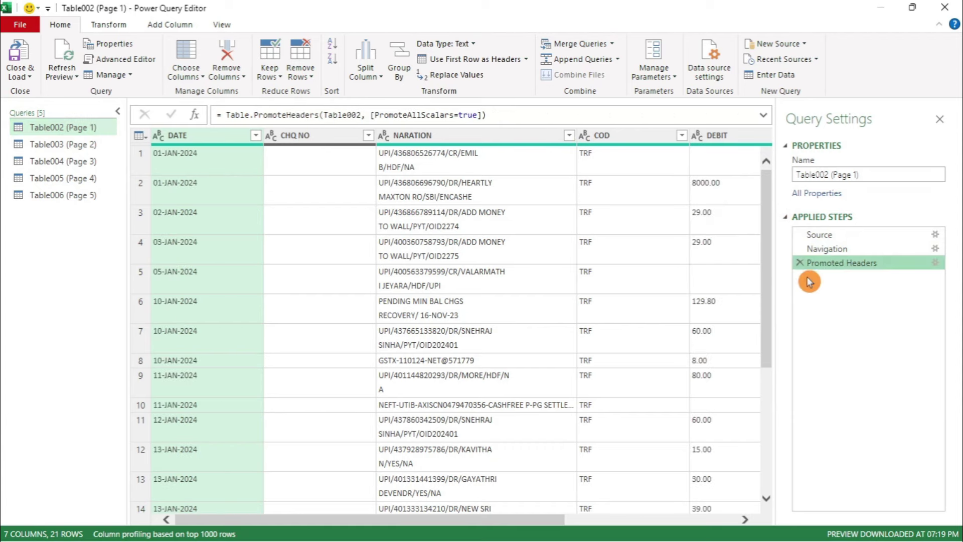
{"action": "left_click", "coordinate": [799, 262]}
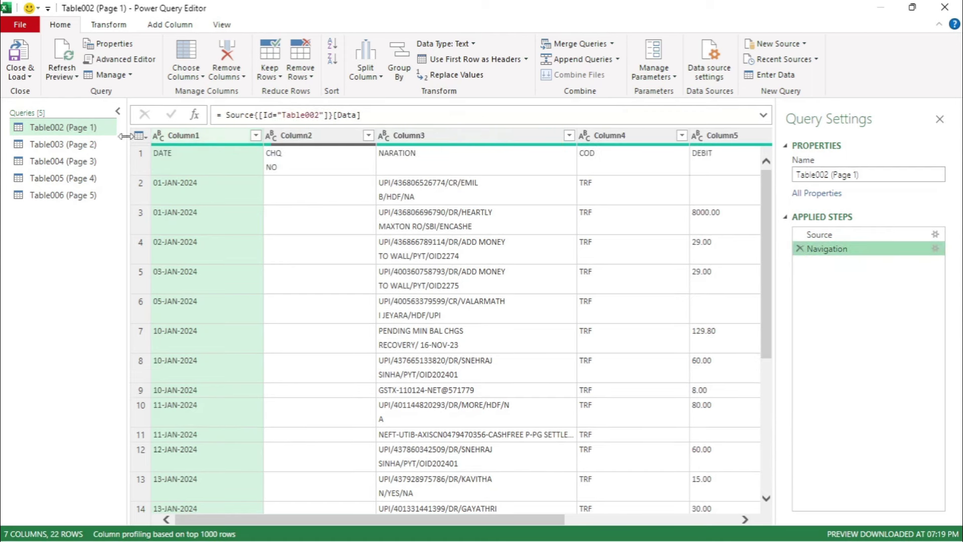
{"action": "left_click", "coordinate": [76, 145]}
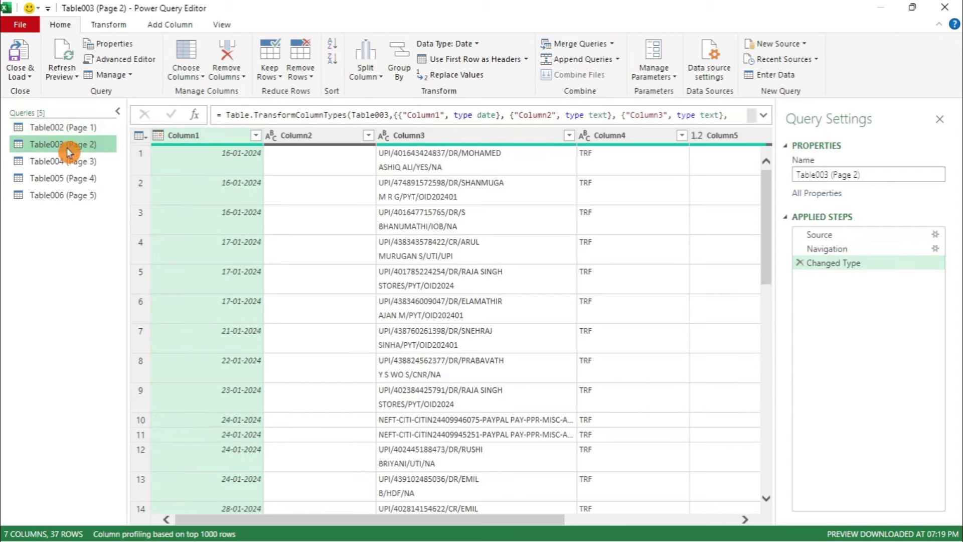
{"action": "left_click", "coordinate": [800, 263]}
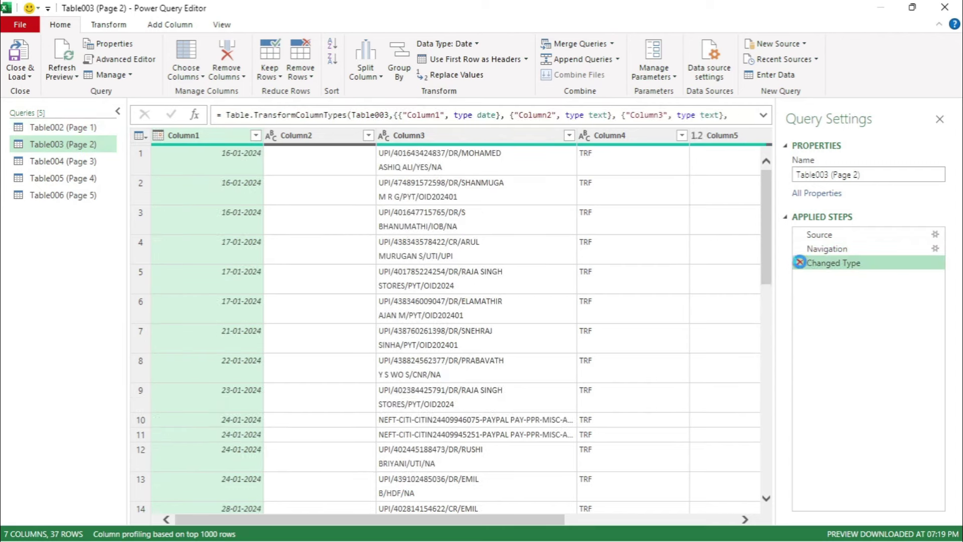
{"action": "left_click", "coordinate": [69, 161]}
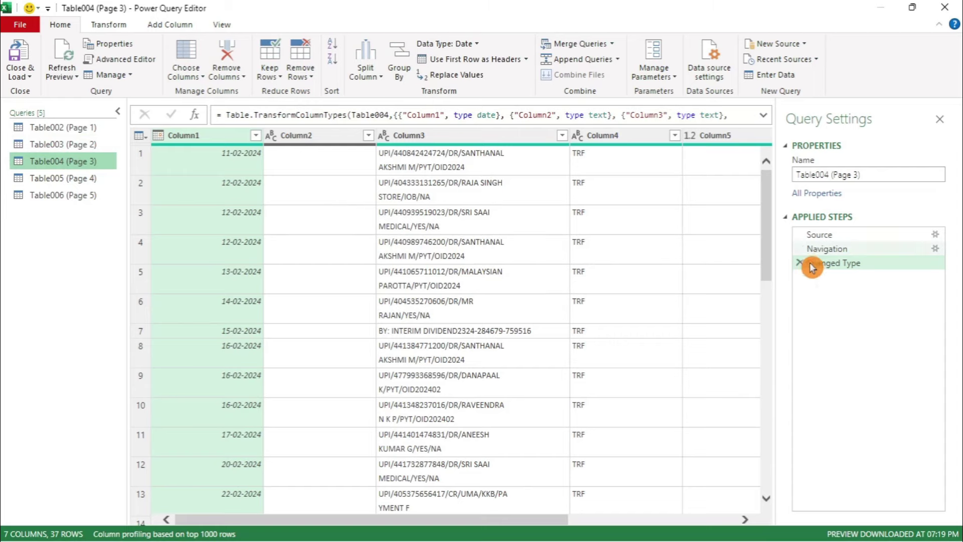
{"action": "left_click", "coordinate": [799, 263]}
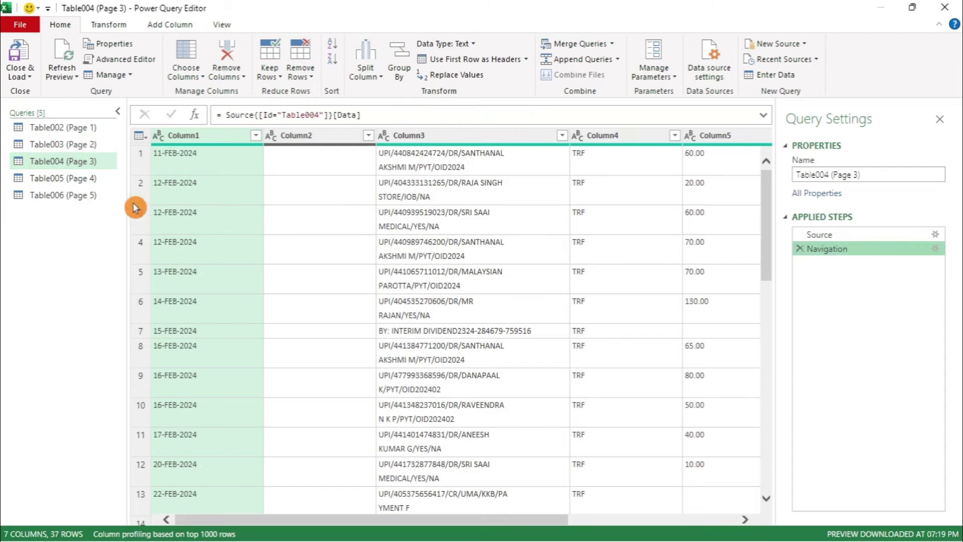
{"action": "left_click", "coordinate": [78, 179]}
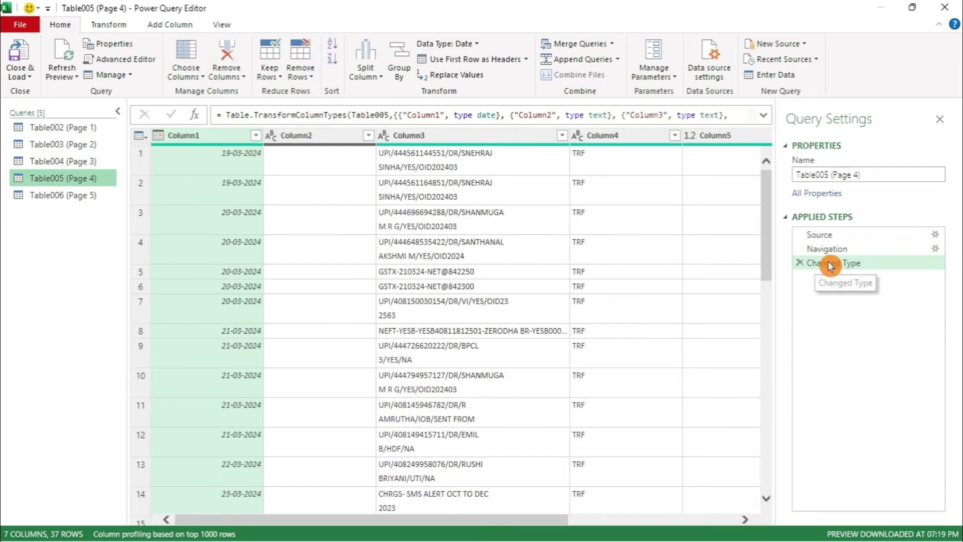
{"action": "left_click", "coordinate": [800, 263]}
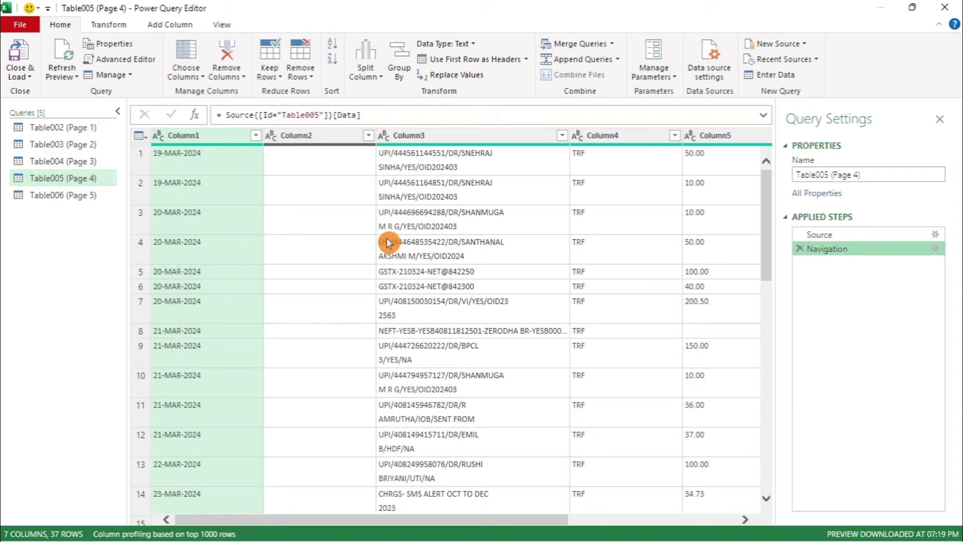
{"action": "left_click", "coordinate": [93, 197]}
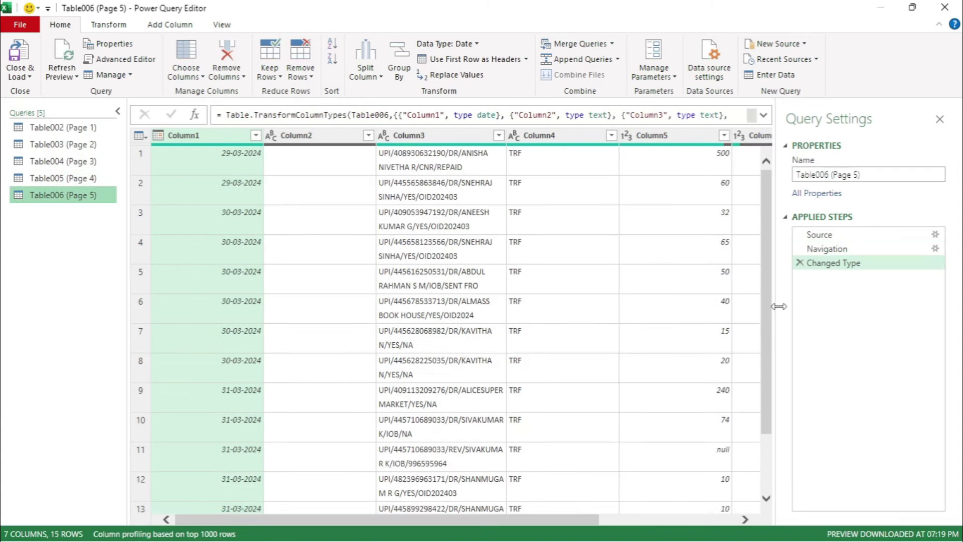
{"action": "left_click", "coordinate": [799, 263]}
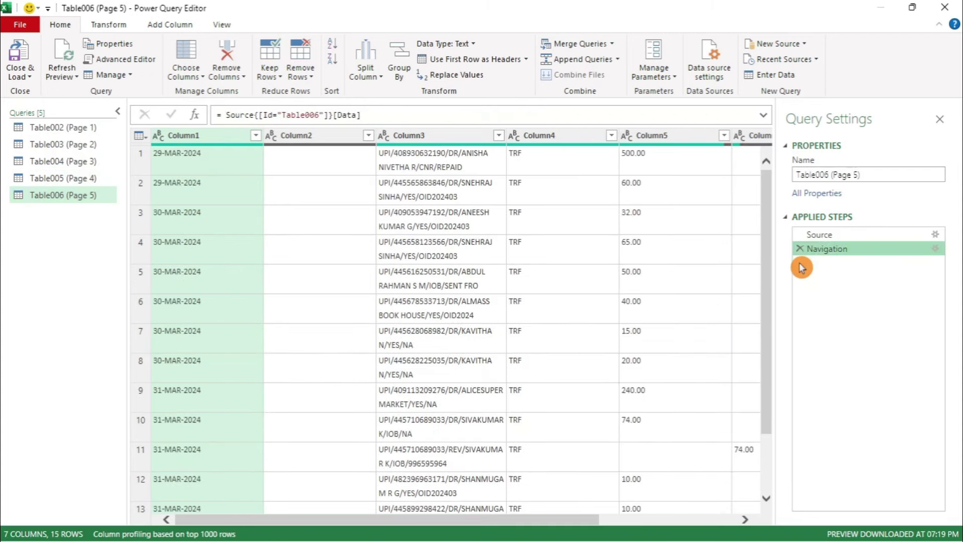
Append Table002 with Table003, Table004, Table005 and Table006 as a new Append1 query
{"action": "left_click", "coordinate": [69, 129]}
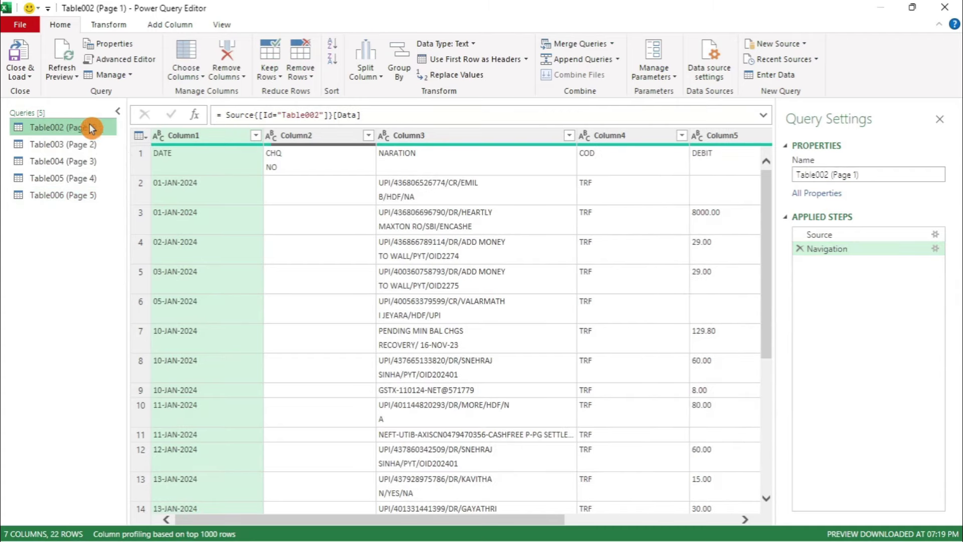
{"action": "left_click", "coordinate": [620, 62]}
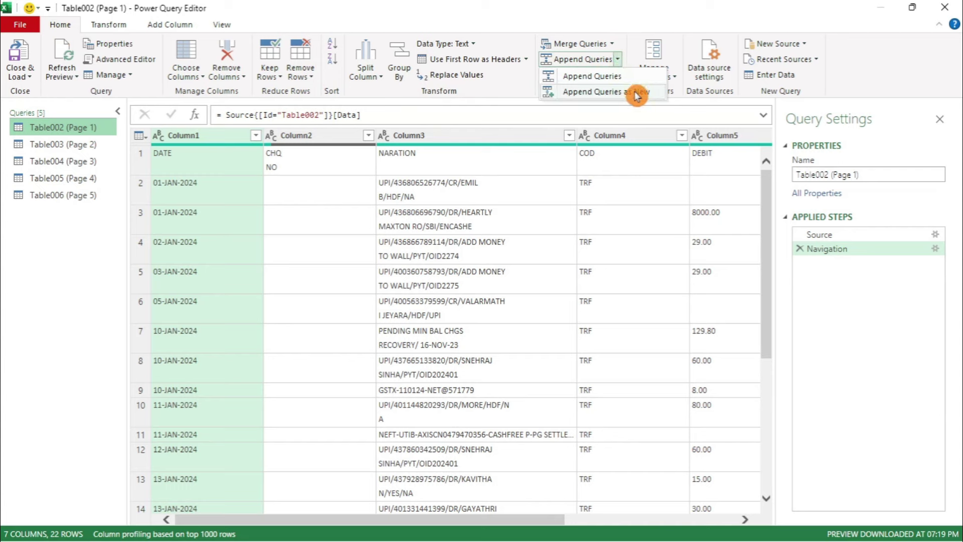
{"action": "left_click", "coordinate": [650, 93]}
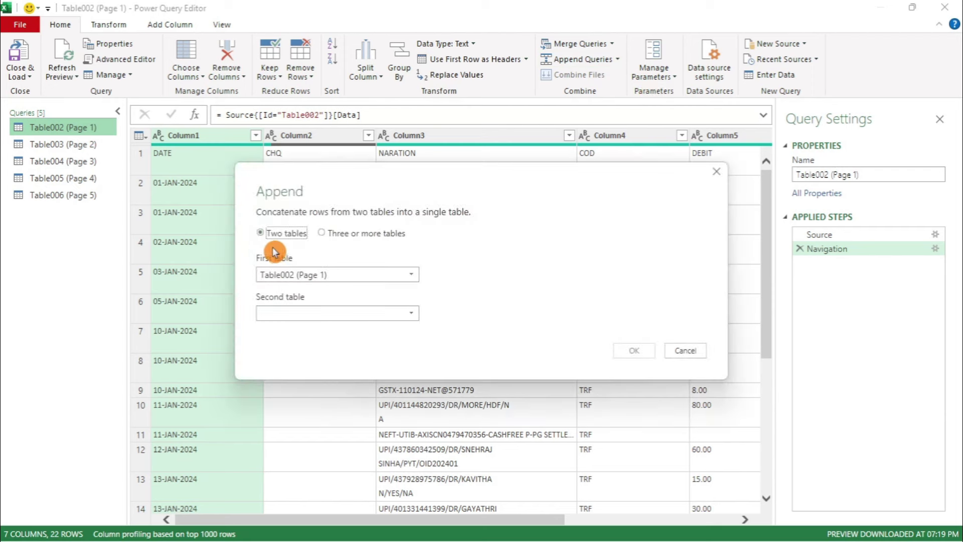
{"action": "left_click", "coordinate": [323, 234]}
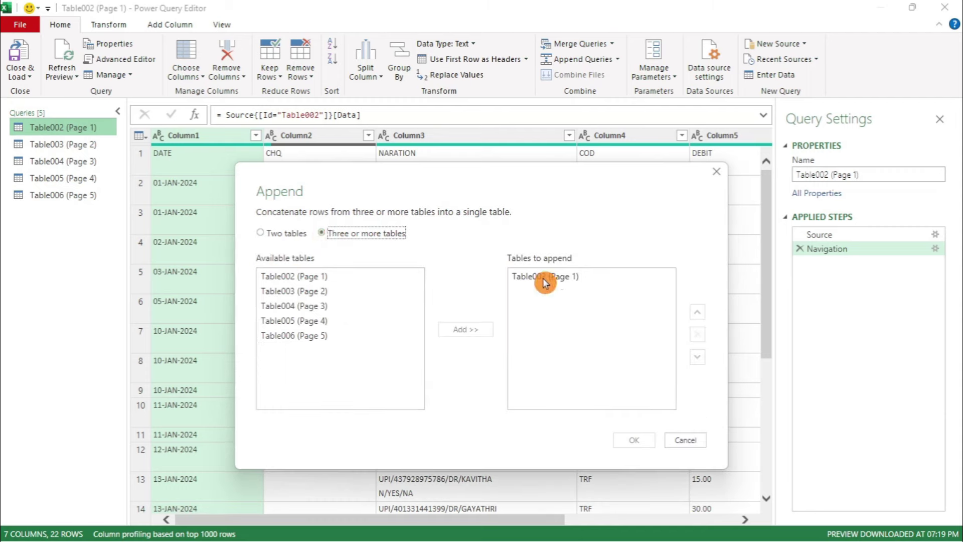
{"action": "left_click", "coordinate": [289, 291]}
{"action": "left_click", "coordinate": [471, 329]}
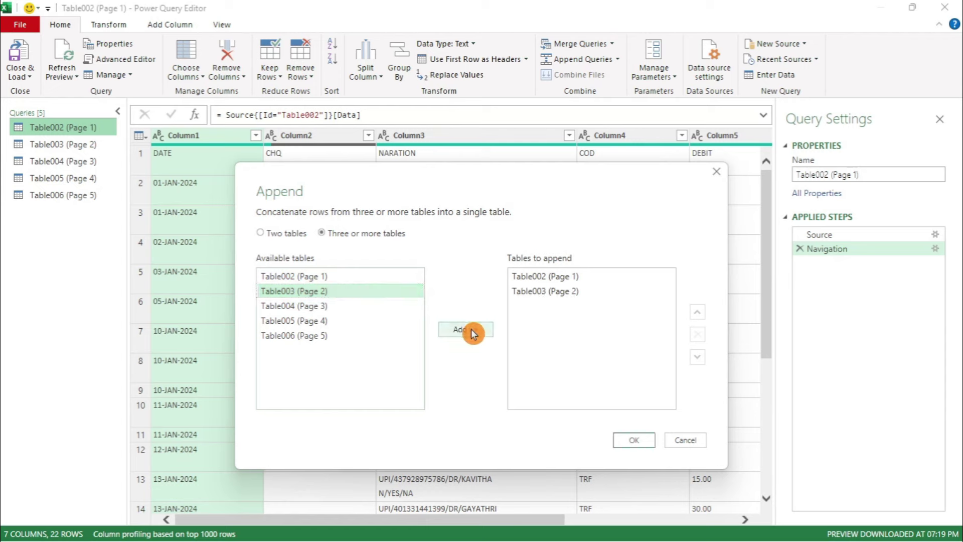
{"action": "left_click", "coordinate": [301, 306]}
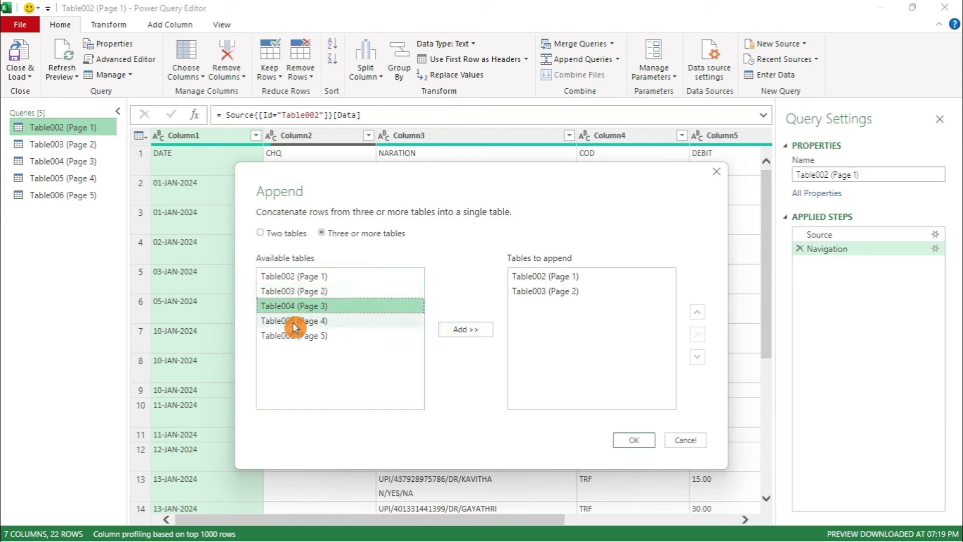
{"action": "left_click", "coordinate": [296, 321], "text": "ctrl"}
{"action": "left_click", "coordinate": [301, 335], "text": "ctrl"}
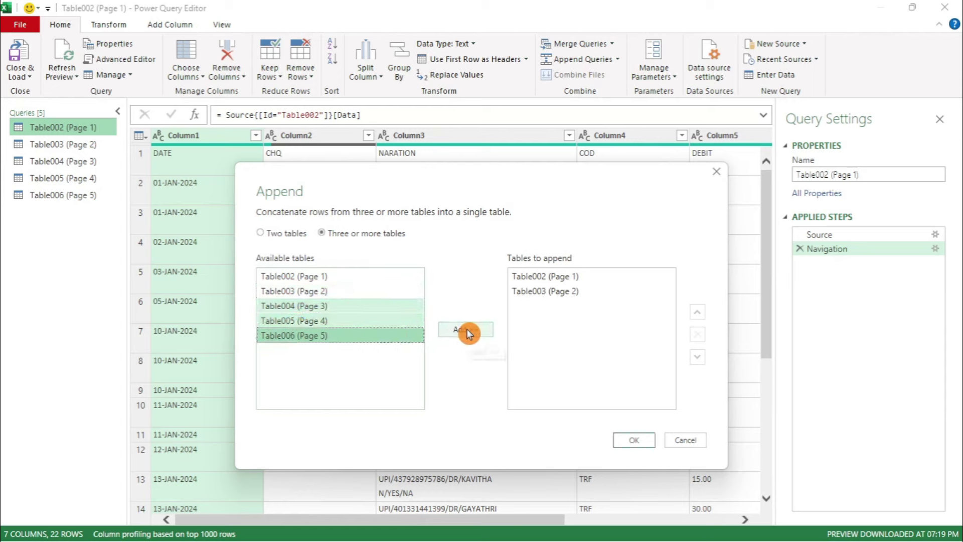
{"action": "left_click", "coordinate": [467, 329]}
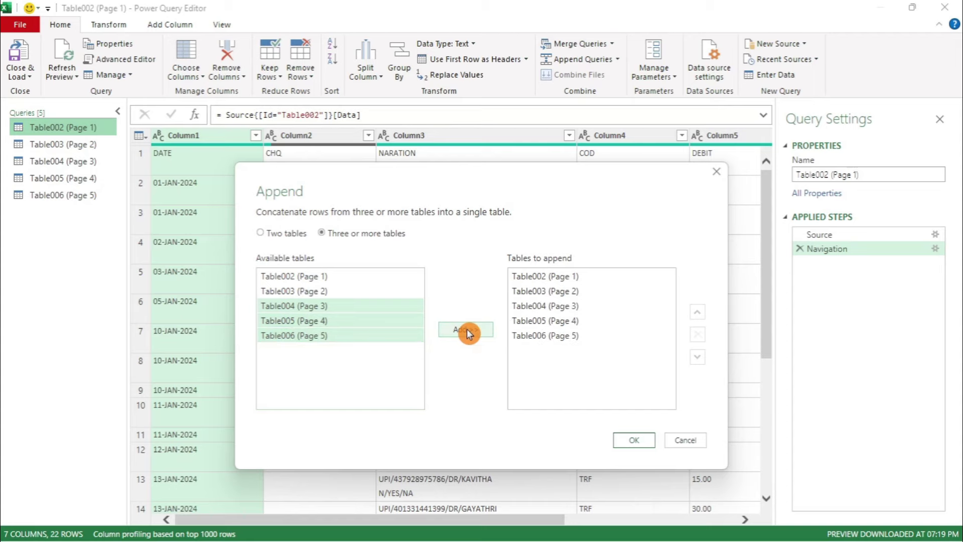
{"action": "left_click", "coordinate": [631, 443]}
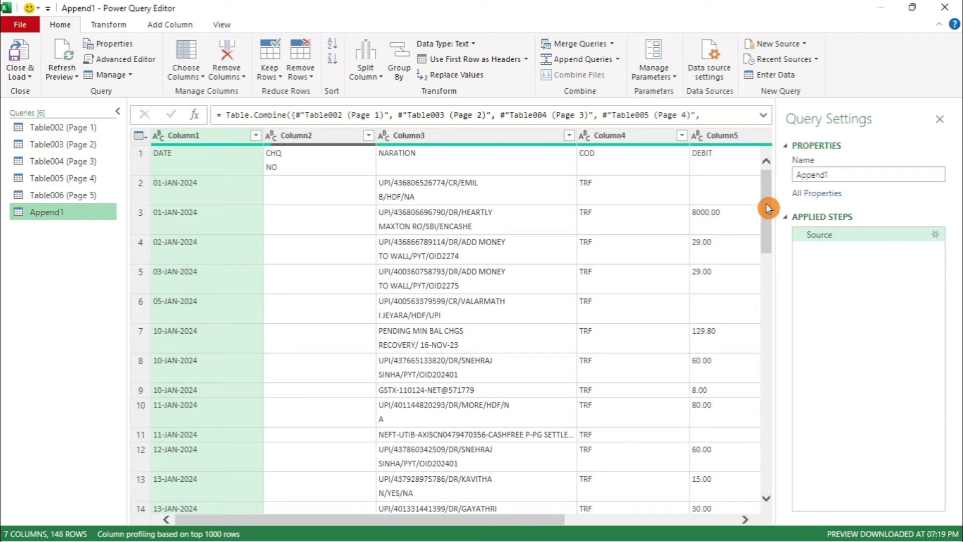
Close & Load the queries so Append1's 148 rows land on their own worksheet
{"action": "left_click_drag", "start_coordinate": [768, 208], "coordinate": [776, 172]}
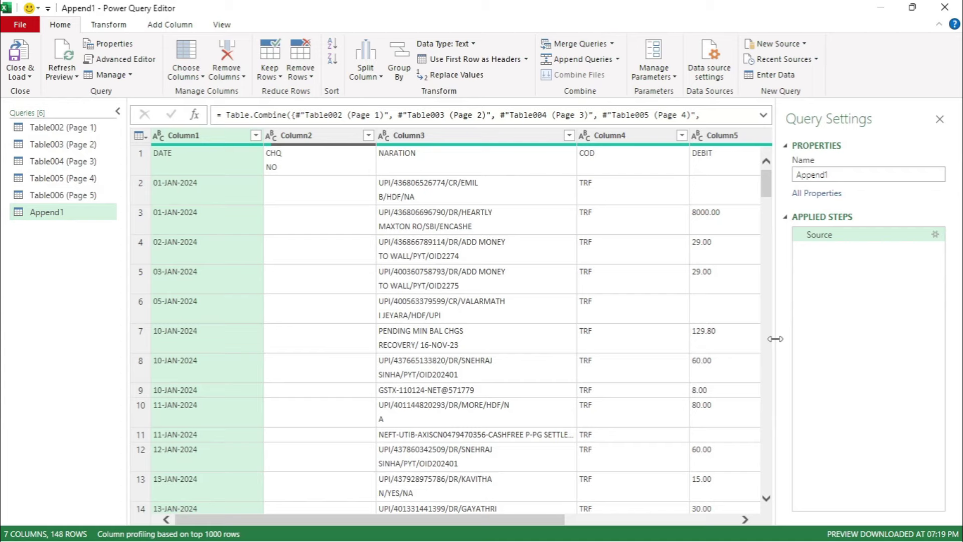
{"action": "left_click", "coordinate": [192, 282]}
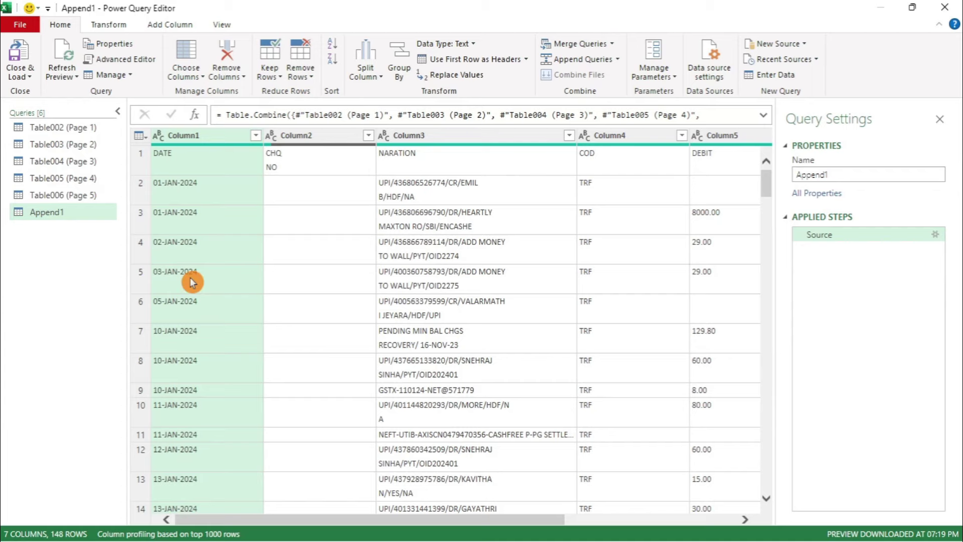
{"action": "left_click", "coordinate": [20, 77]}
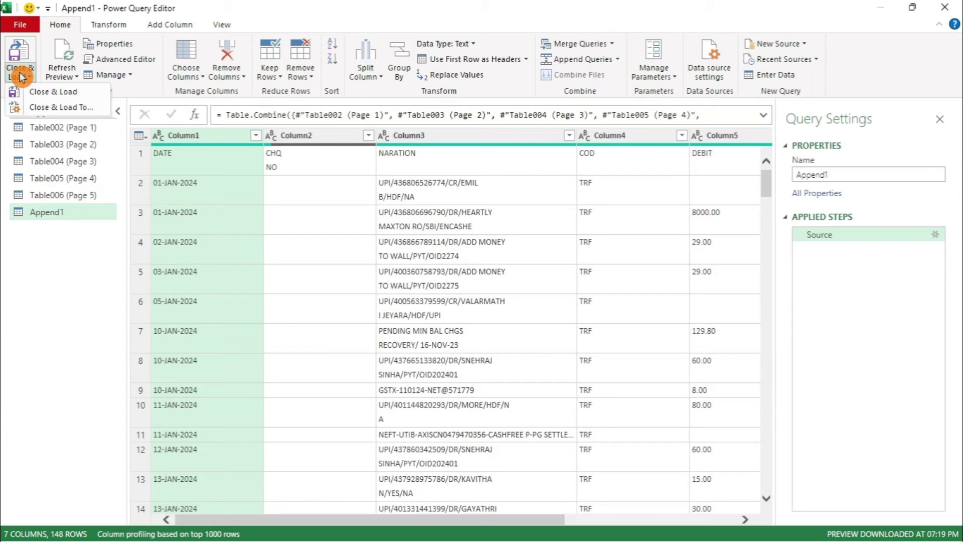
{"action": "left_click", "coordinate": [41, 92]}
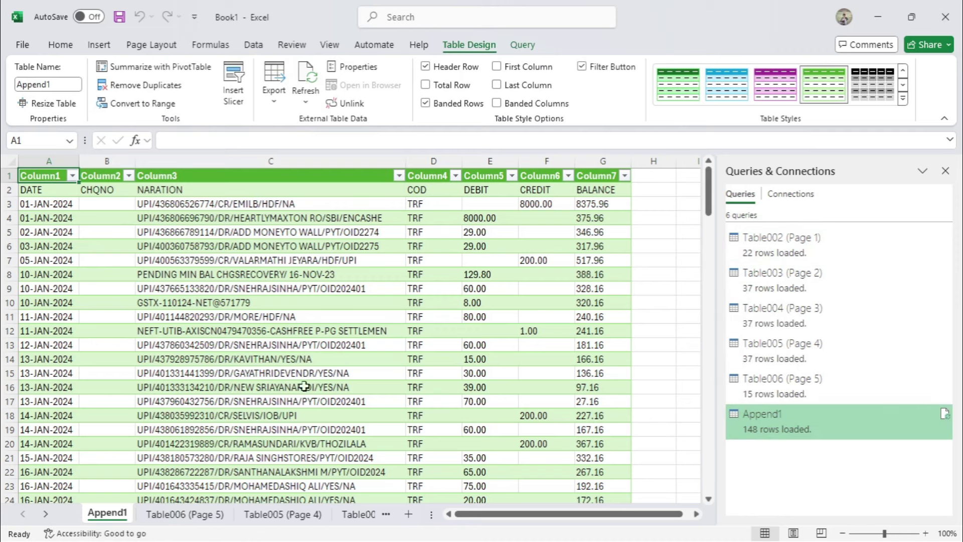
Hide Queries & Connections, turn off the table's Header Row, and select the emptied row 1
{"action": "left_click", "coordinate": [946, 171]}
{"action": "left_click", "coordinate": [107, 203]}
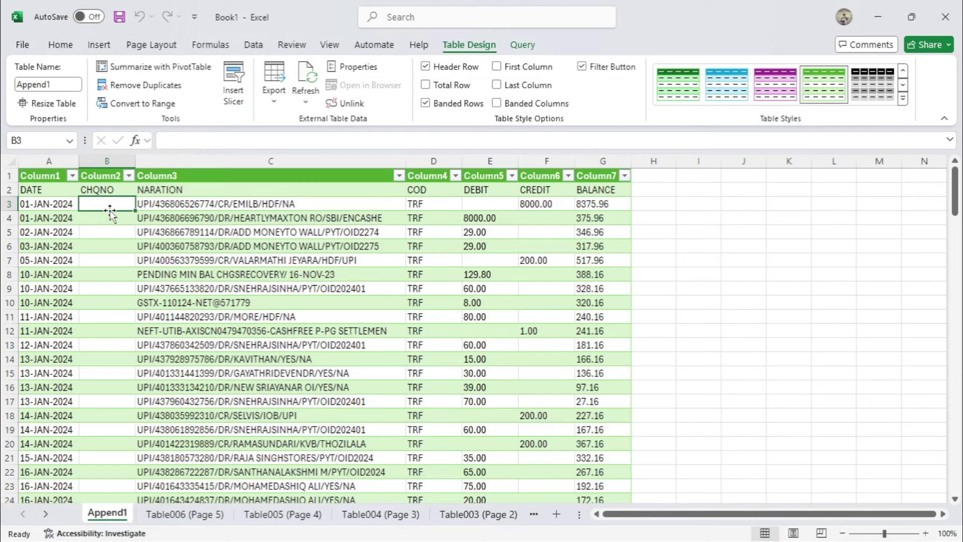
{"action": "left_click", "coordinate": [34, 176]}
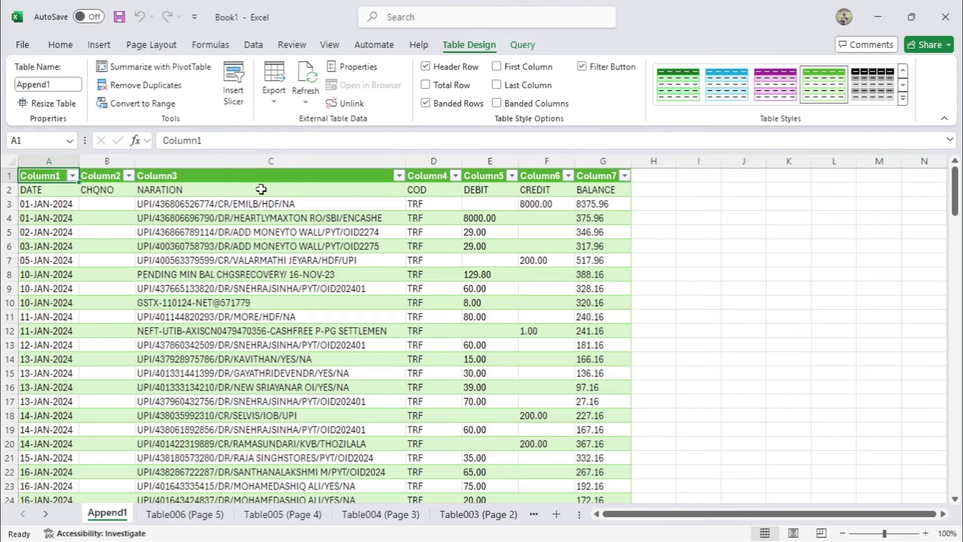
{"action": "left_click", "coordinate": [426, 67]}
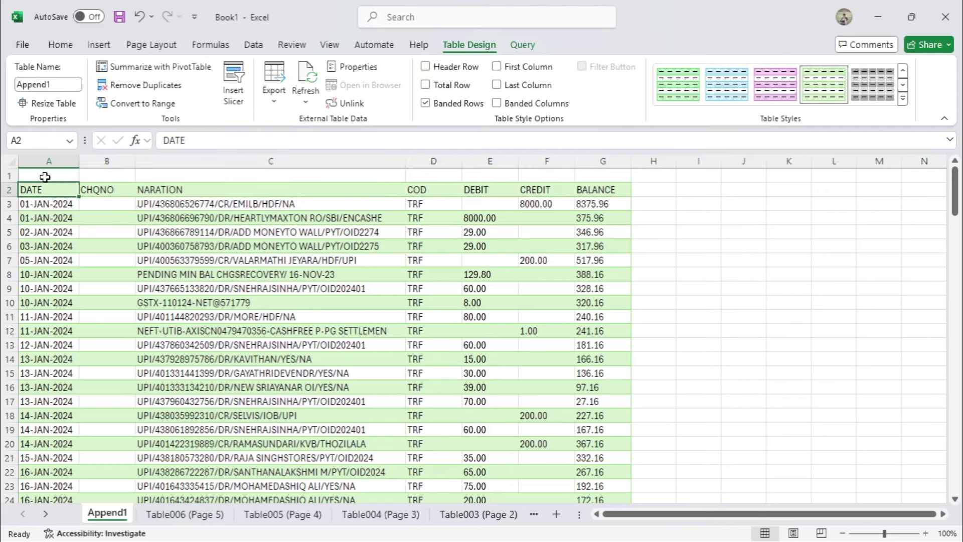
{"action": "left_click", "coordinate": [6, 176]}
Delete the empty first row and bold the DATE through BALANCE headings
{"action": "key", "text": "ctrl+minus"}
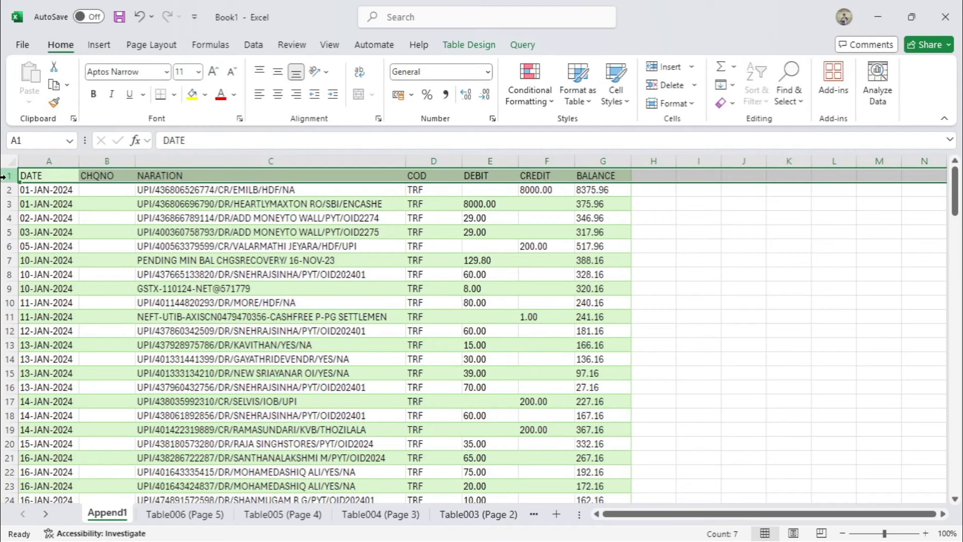
{"action": "left_click", "coordinate": [53, 175]}
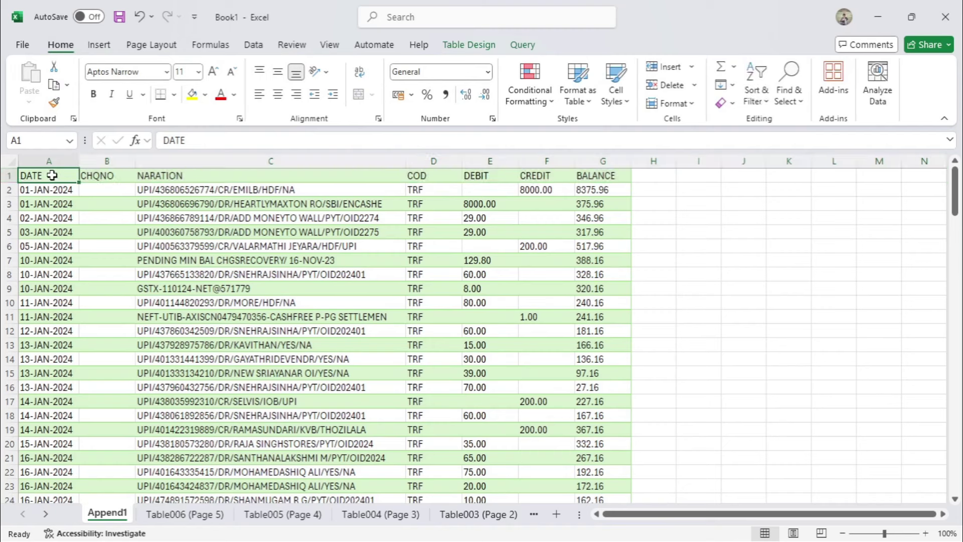
{"action": "key", "text": "shift+Right"}
{"action": "key", "text": "shift+Right"}
{"action": "key", "text": "shift+Right"}
{"action": "key", "text": "shift+Right"}
{"action": "key", "text": "shift+Right"}
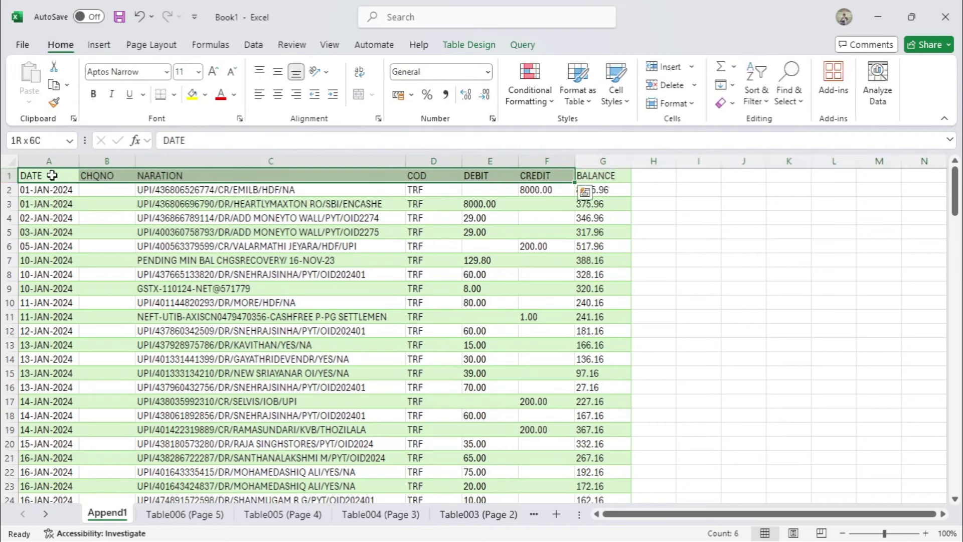
{"action": "key", "text": "shift+Right"}
{"action": "key", "text": "ctrl+b"}
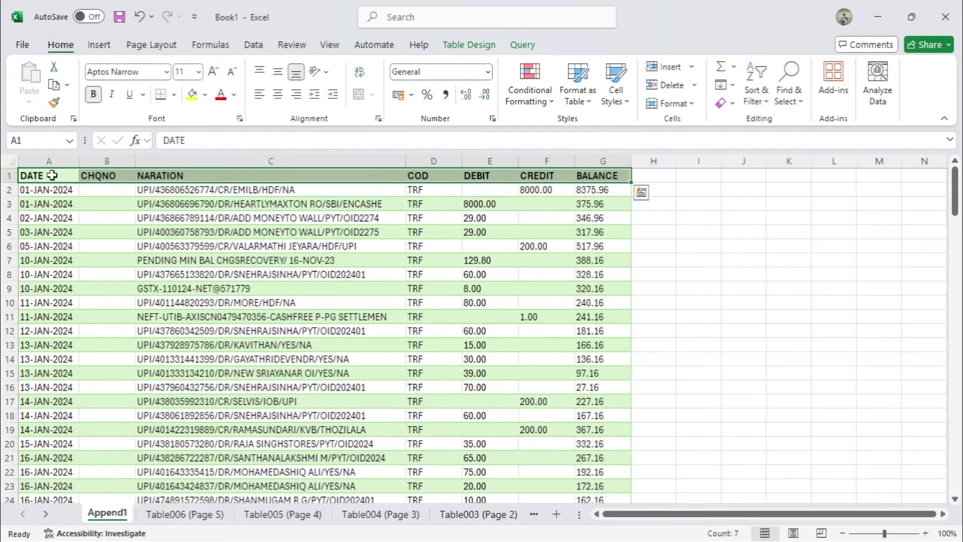
{"action": "left_click", "coordinate": [169, 303]}
Check that the transactions run down to row 148, then return to the top of the sheet
{"action": "scroll", "coordinate": [168, 303], "scroll_direction": "down", "scroll_amount": 13}
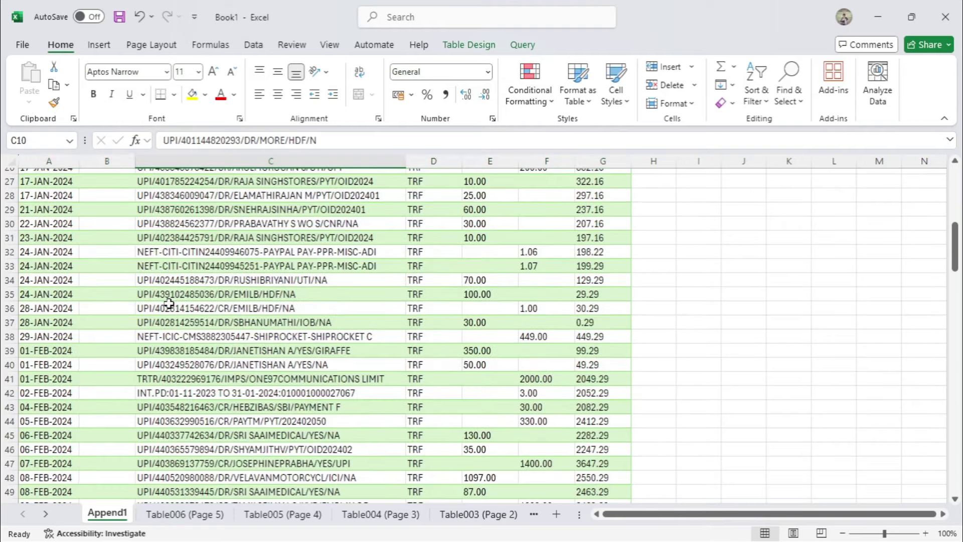
{"action": "scroll", "coordinate": [169, 303], "scroll_direction": "down", "scroll_amount": 9}
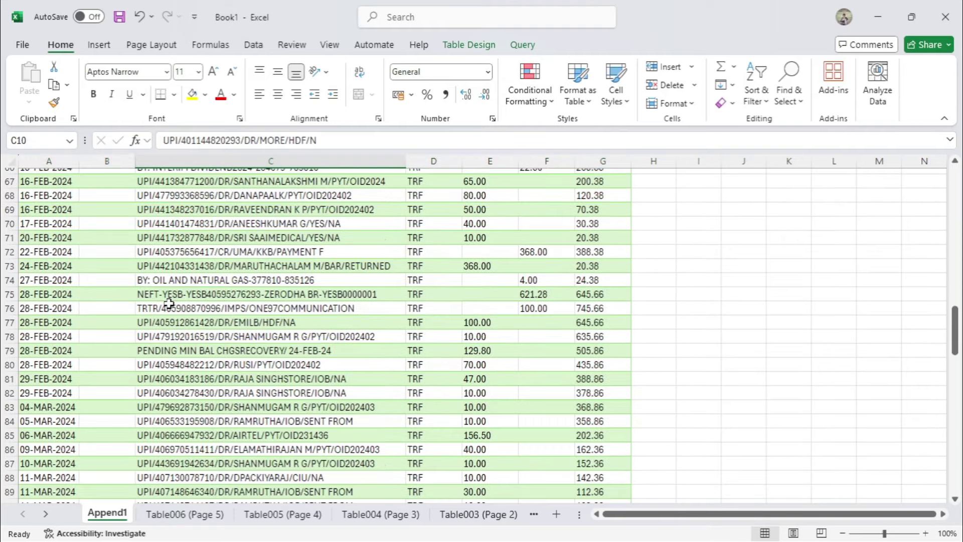
{"action": "scroll", "coordinate": [168, 303], "scroll_direction": "down", "scroll_amount": 15}
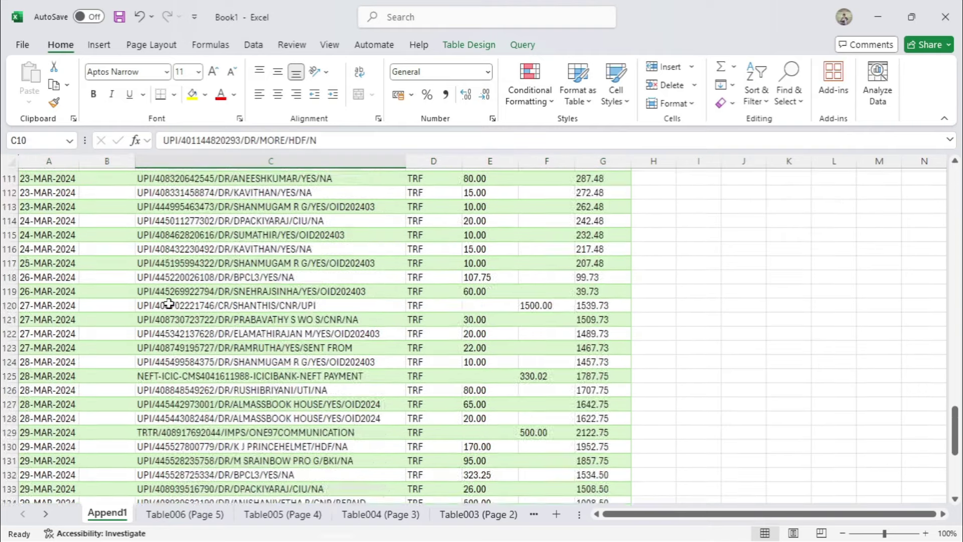
{"action": "scroll", "coordinate": [168, 303], "scroll_direction": "down", "scroll_amount": 6}
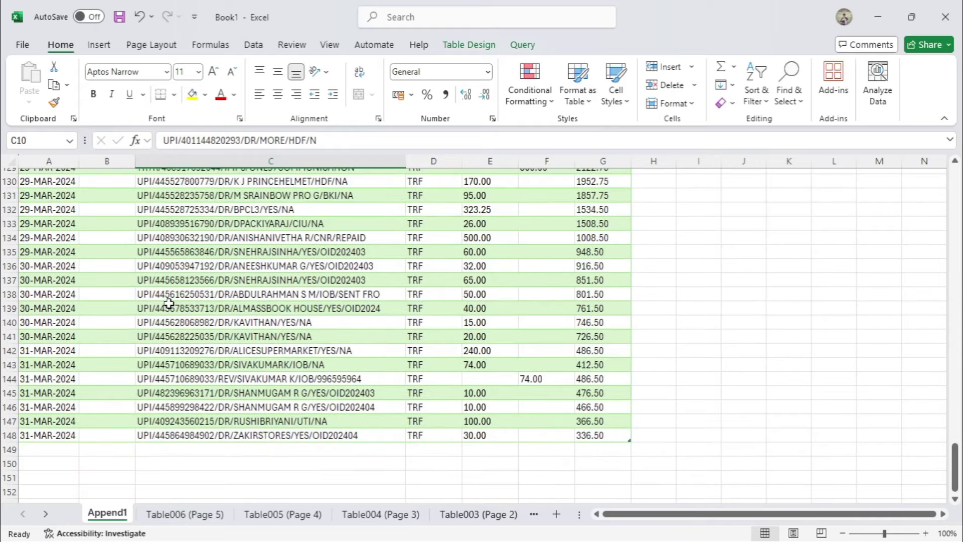
{"action": "left_click", "coordinate": [169, 303]}
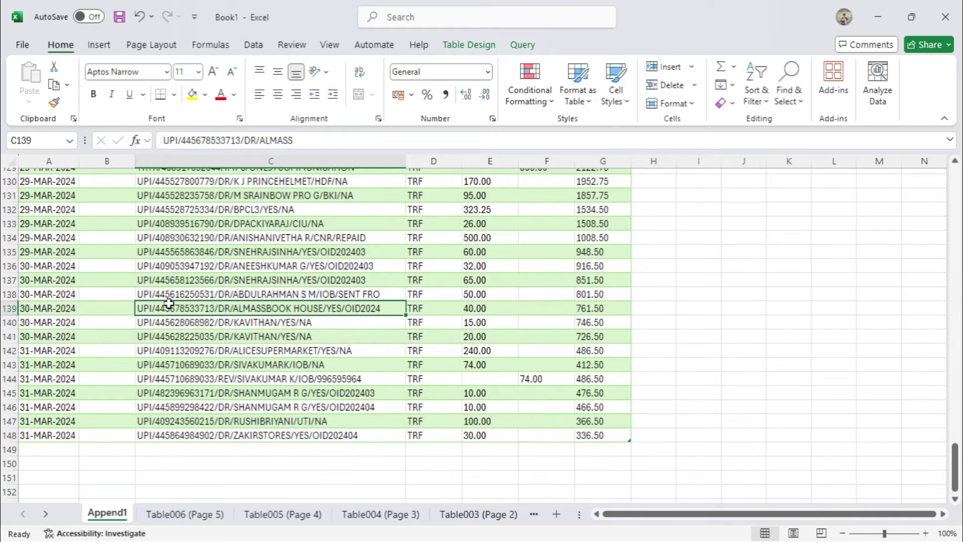
{"action": "key", "text": "ctrl+Up"}
Save the workbook to the Desktop as Excel Workbook 'bank Statement PDF to Excel'
{"action": "left_click", "coordinate": [23, 46]}
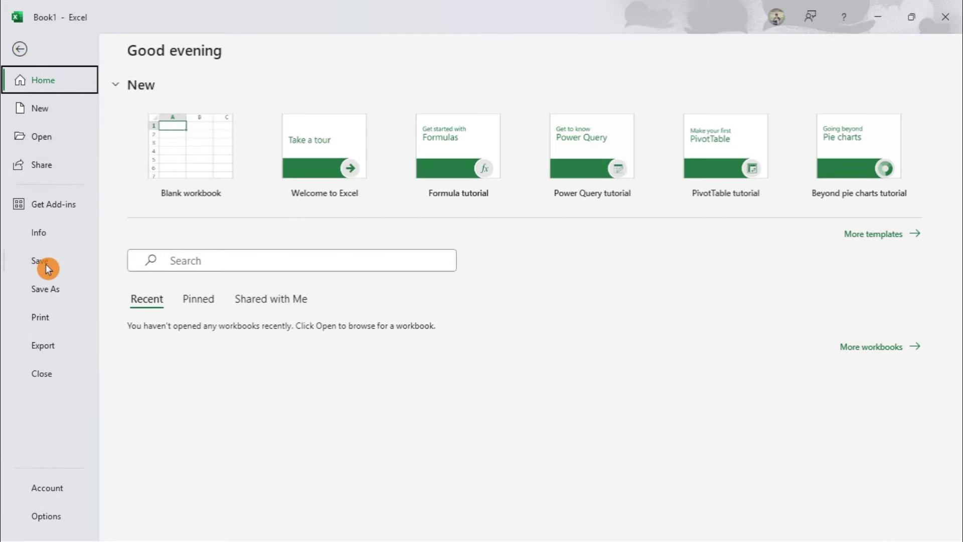
{"action": "left_click", "coordinate": [49, 289]}
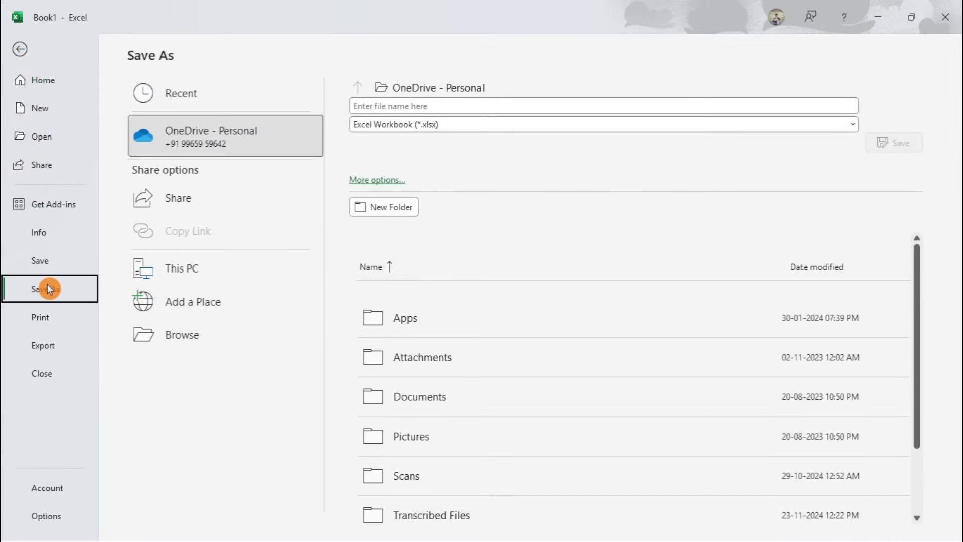
{"action": "left_click", "coordinate": [388, 181]}
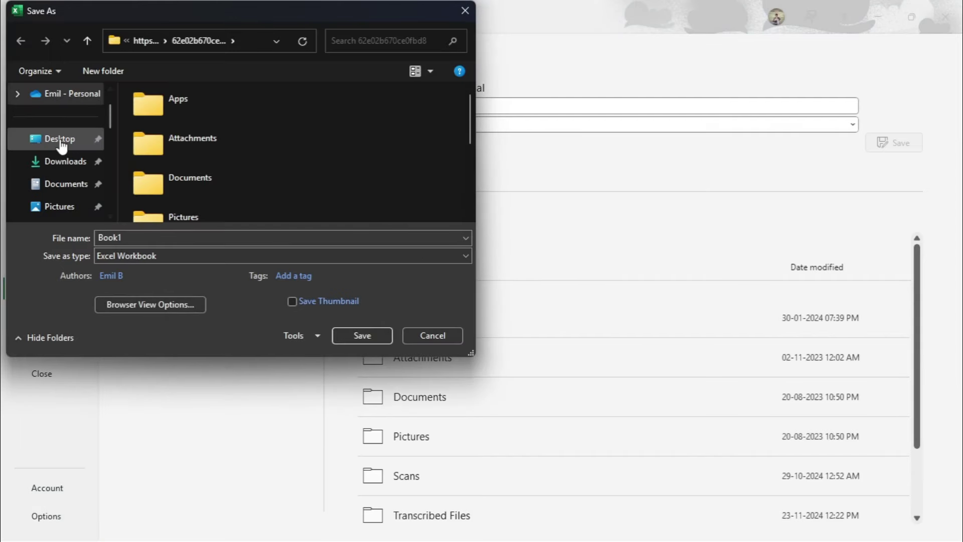
{"action": "left_click", "coordinate": [59, 142]}
{"action": "left_click", "coordinate": [140, 235]}
{"action": "key", "text": "BackSpace"}
{"action": "type", "text": "bank Statement PDF to Excel"}
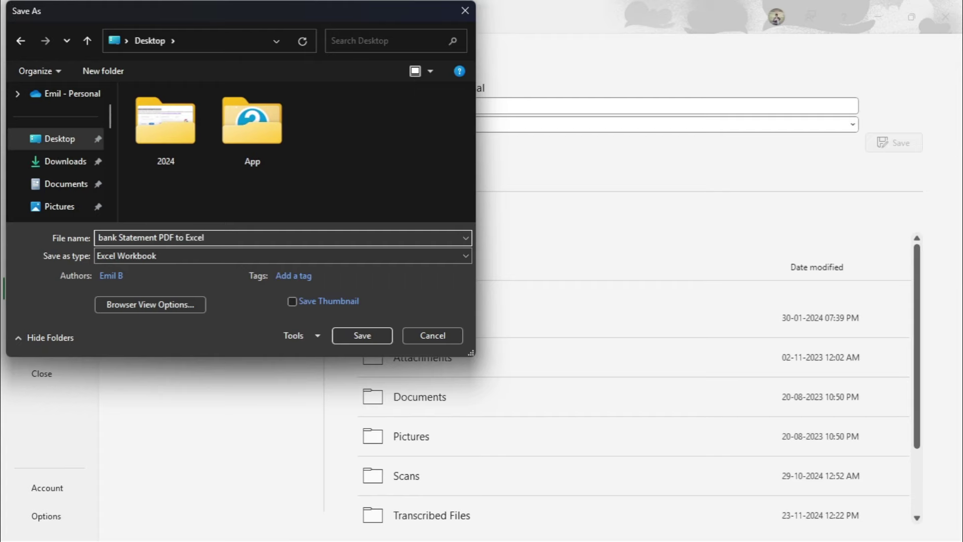
{"action": "key", "text": "Return"}
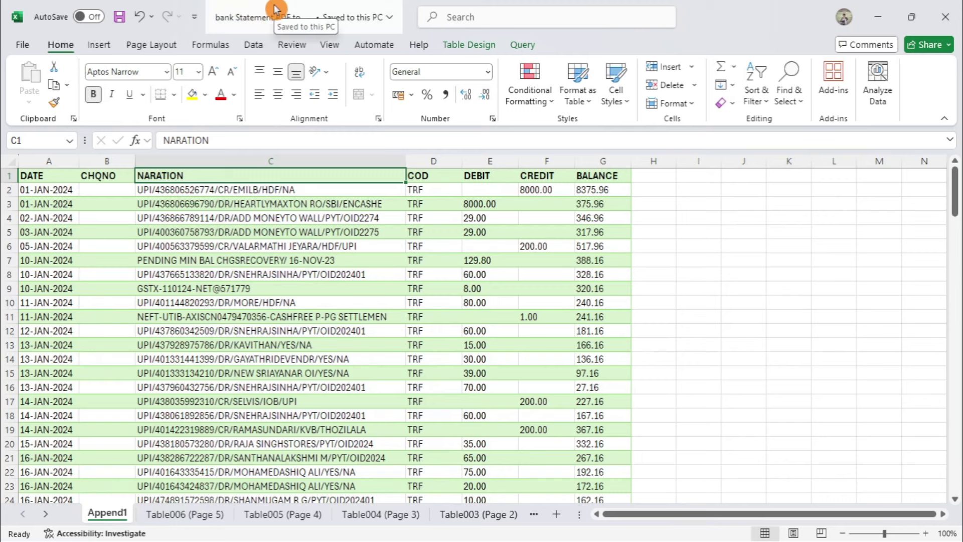
Close Excel and reopen 'bank Statement PDF to Excel' from the Desktop to check the Append1 data
{"action": "left_click", "coordinate": [946, 17]}
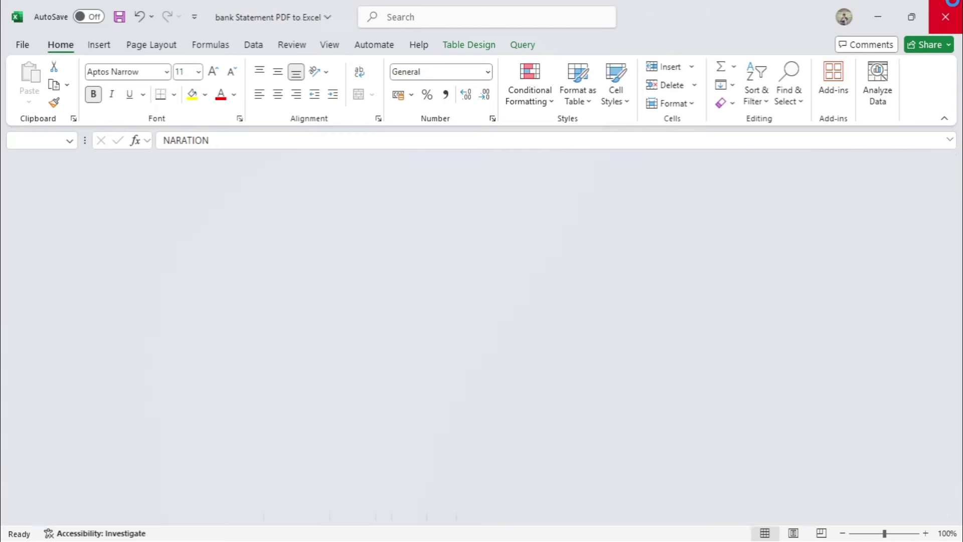
{"action": "double_click", "coordinate": [34, 26]}
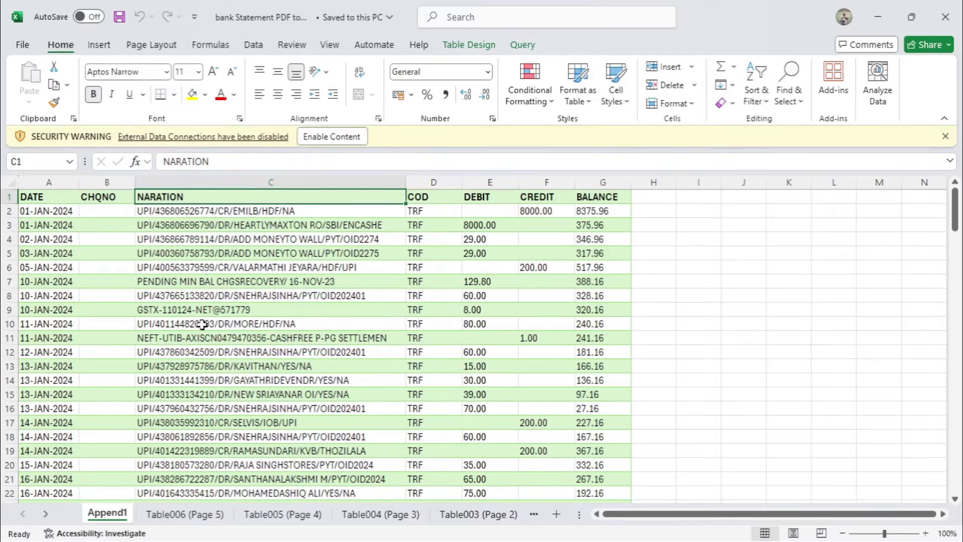
{"action": "scroll", "coordinate": [202, 325], "scroll_direction": "down", "scroll_amount": 10}
{"action": "scroll", "coordinate": [203, 325], "scroll_direction": "up", "scroll_amount": 10}
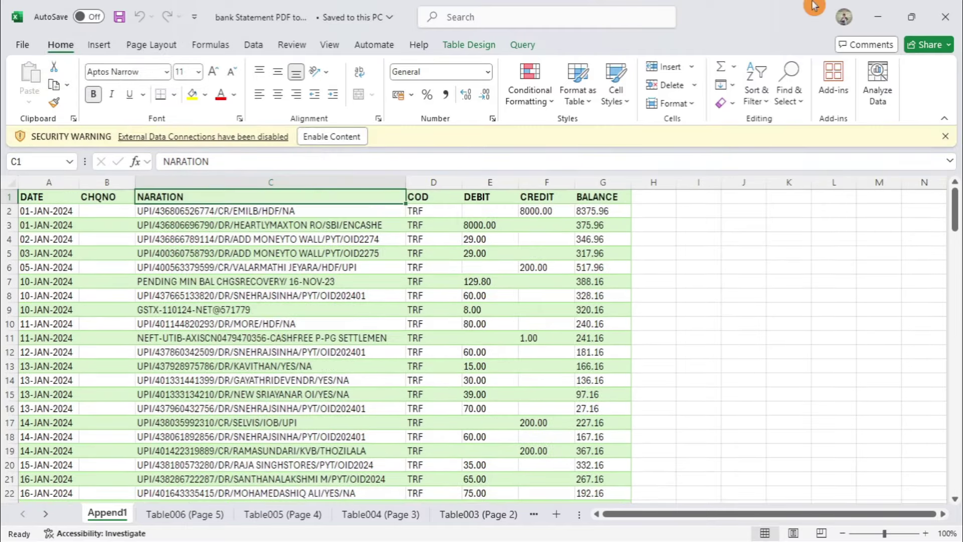